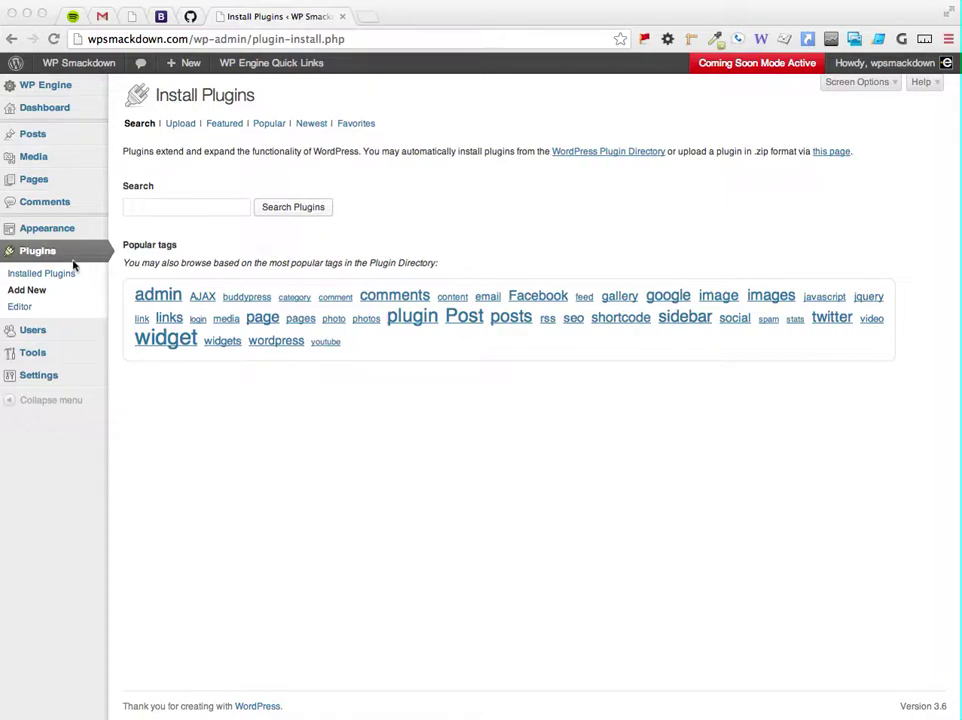
# Step: Search the plugin directory for 'mce table buttons'
pyautogui.click(161, 208)
pyautogui.click(159, 206)
pyautogui.write('m')
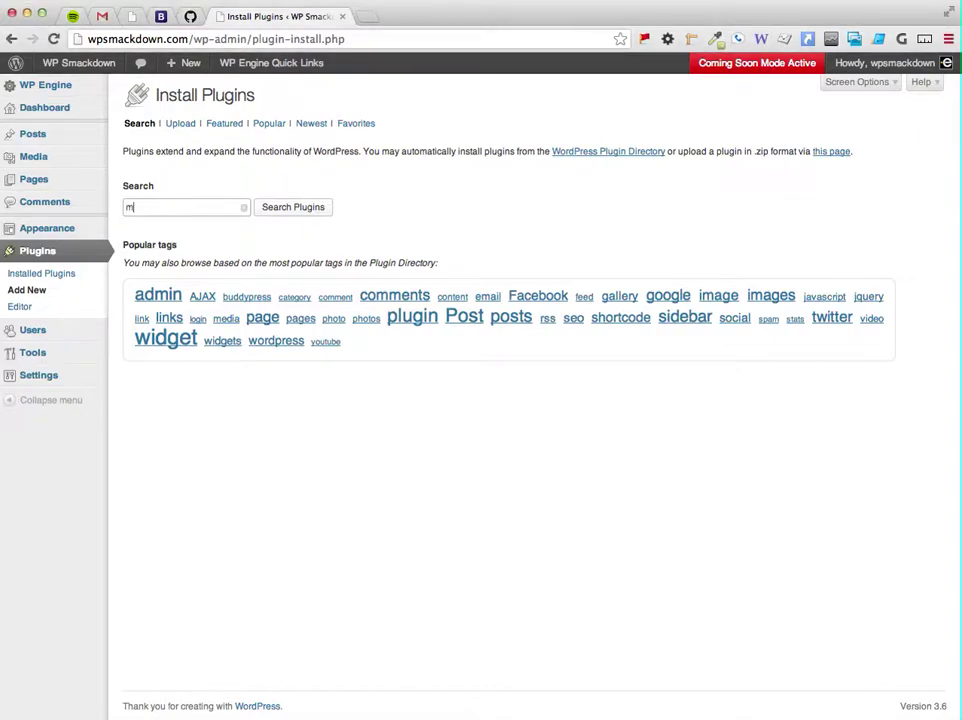
pyautogui.write('ce table buttons')
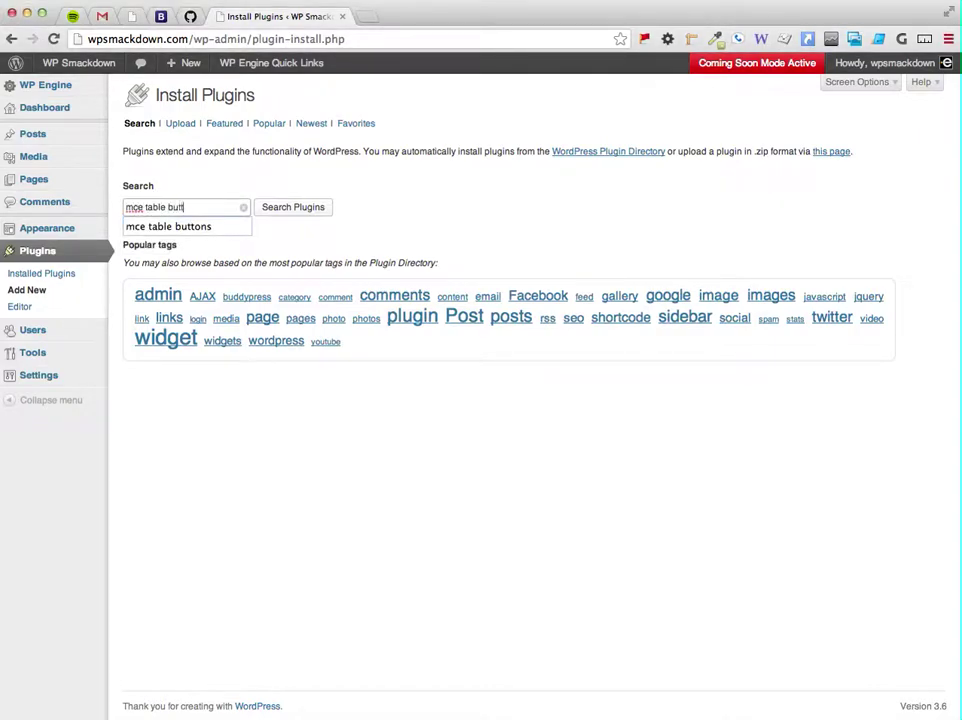
pyautogui.click(296, 208)
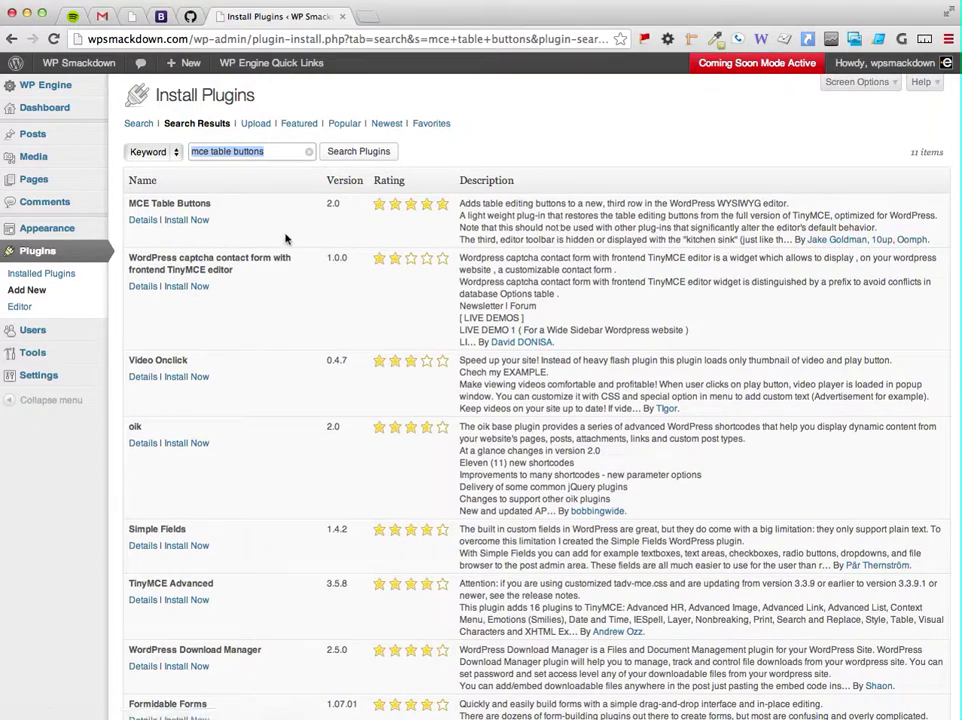
# Step: Install the MCE Table Buttons plugin, confirming and skipping the restore-point suggestion
pyautogui.click(194, 225)
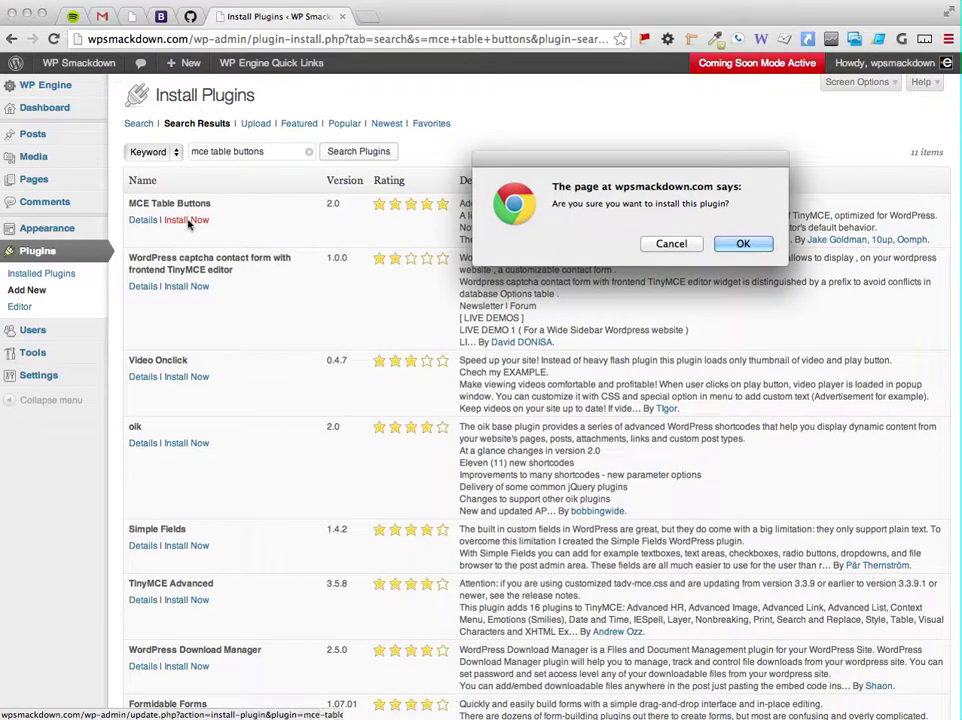
pyautogui.click(741, 244)
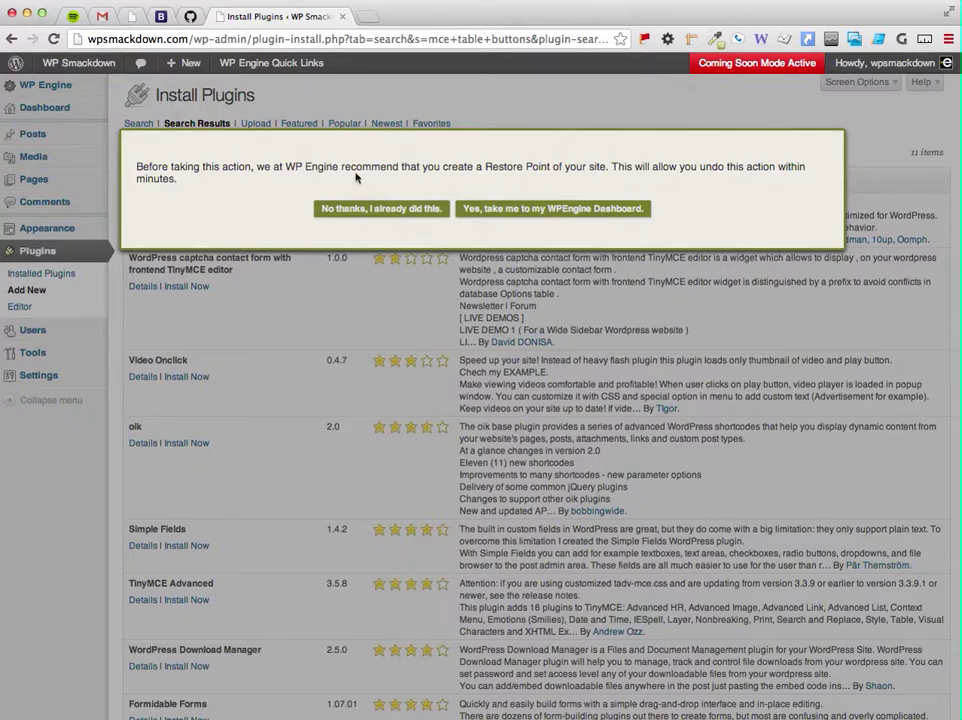
pyautogui.click(372, 209)
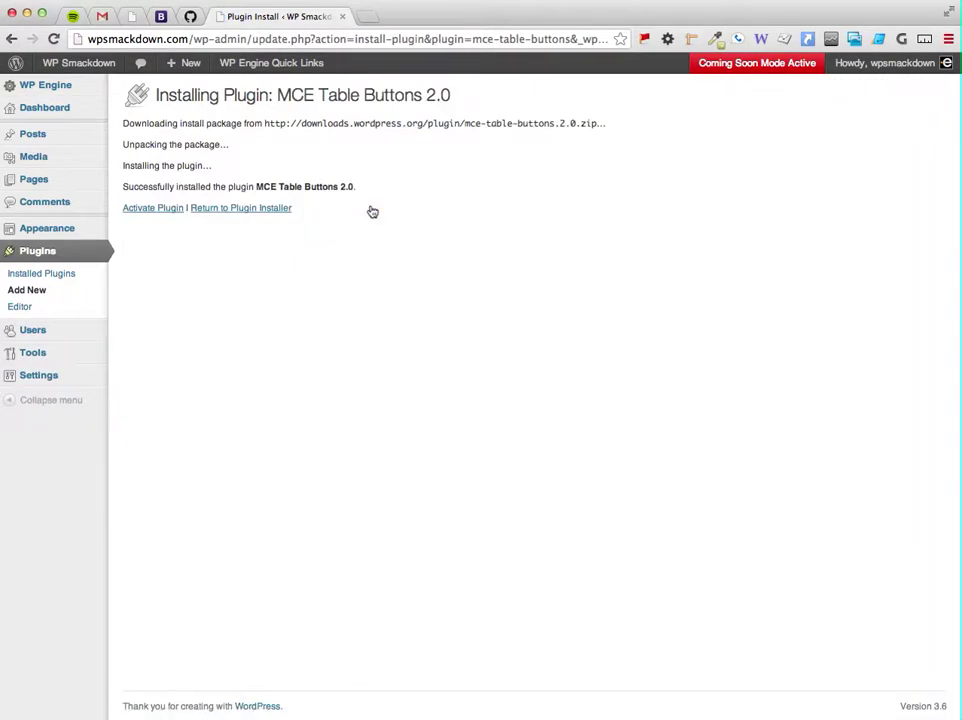
# Step: Activate MCE Table Buttons, then look over the Settings and Tools sidebar menus
pyautogui.click(147, 211)
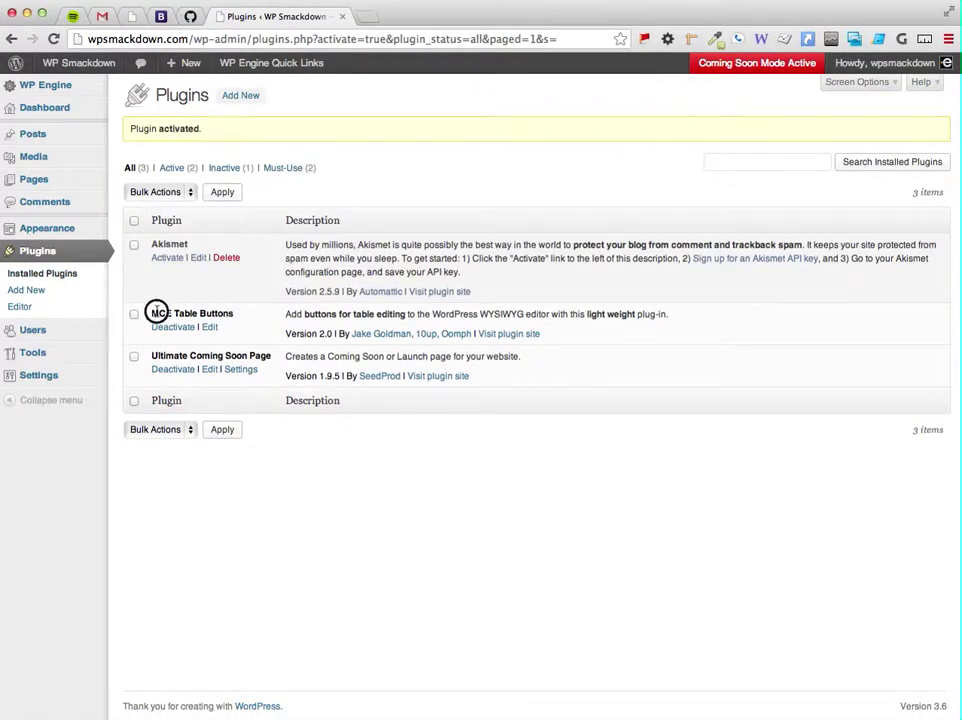
pyautogui.moveTo(137, 313); pyautogui.dragTo(243, 313)
pyautogui.click(222, 313)
pyautogui.moveTo(47, 378)
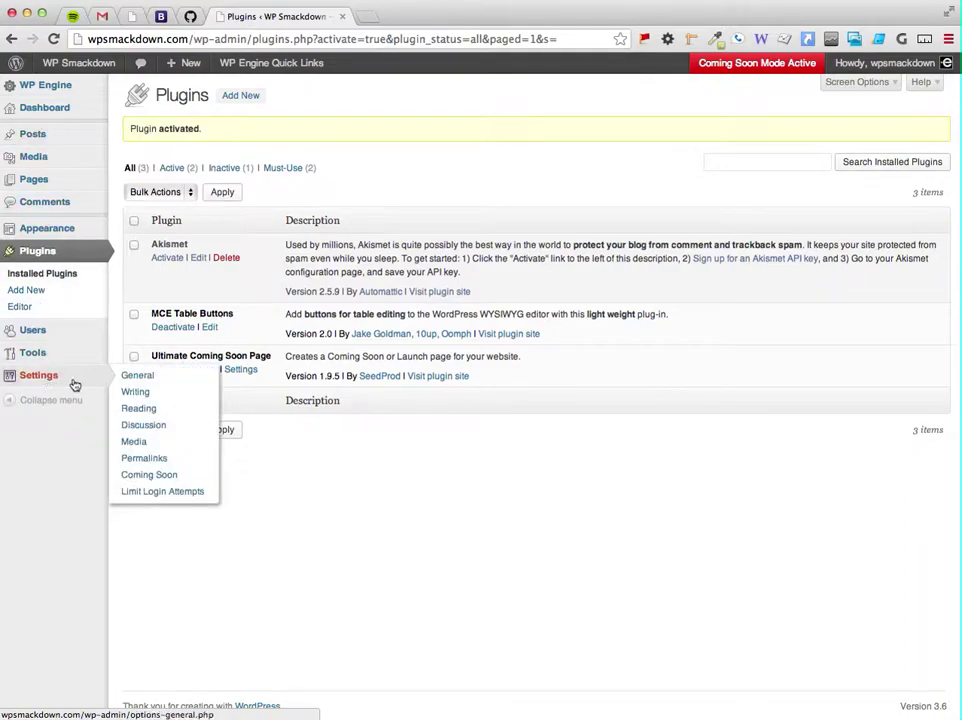
pyautogui.moveTo(78, 361)
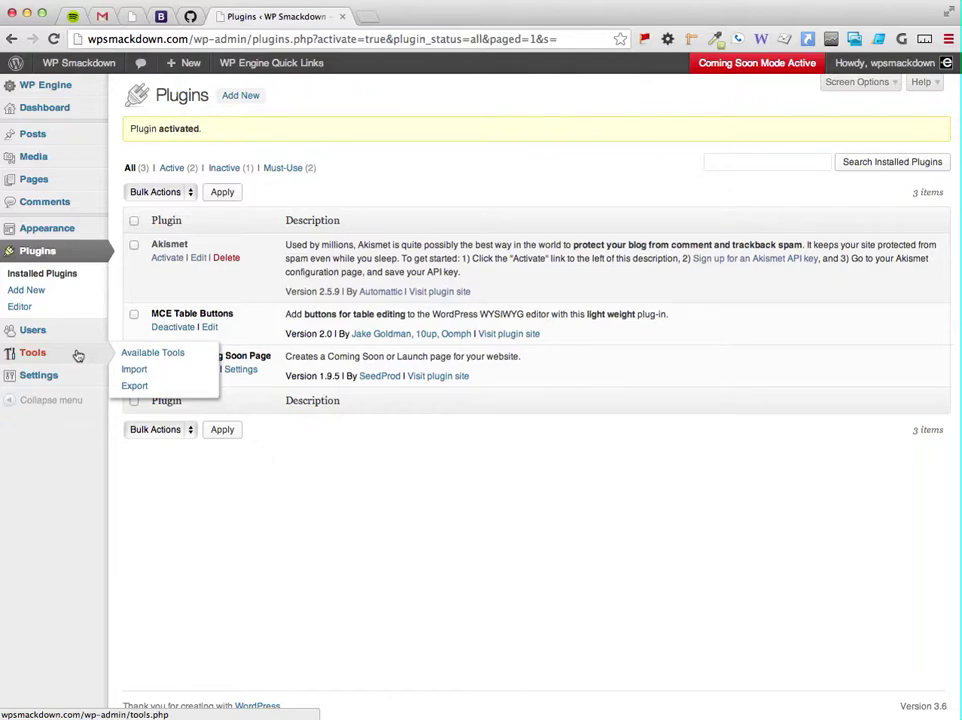
# Step: Open the MCE Table Buttons Example draft with the extra toolbar rows and start a table
pyautogui.click(72, 183)
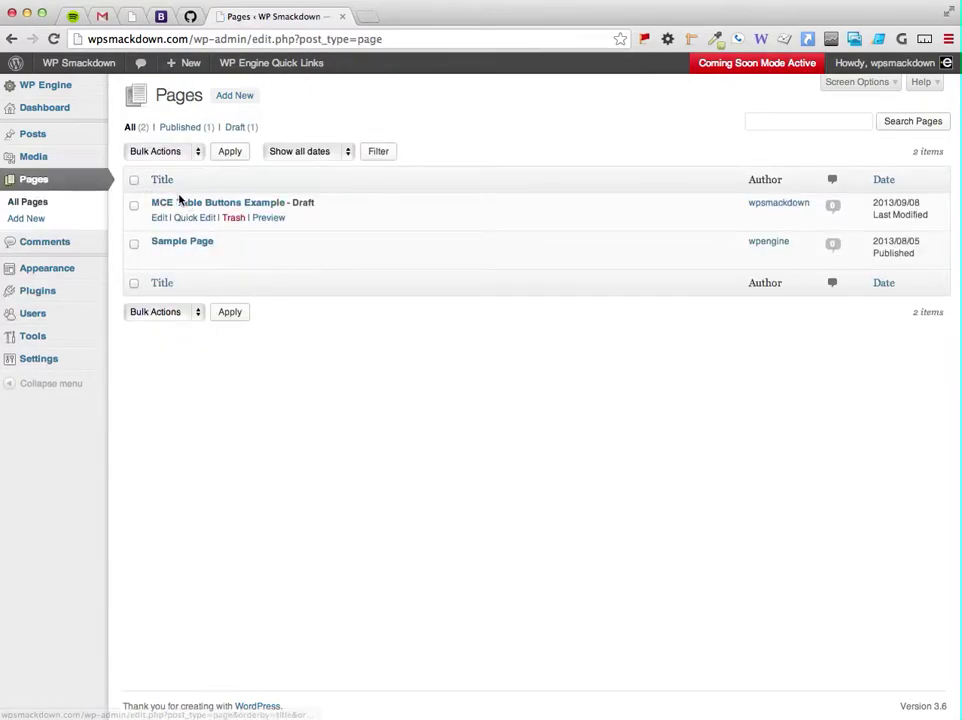
pyautogui.click(195, 203)
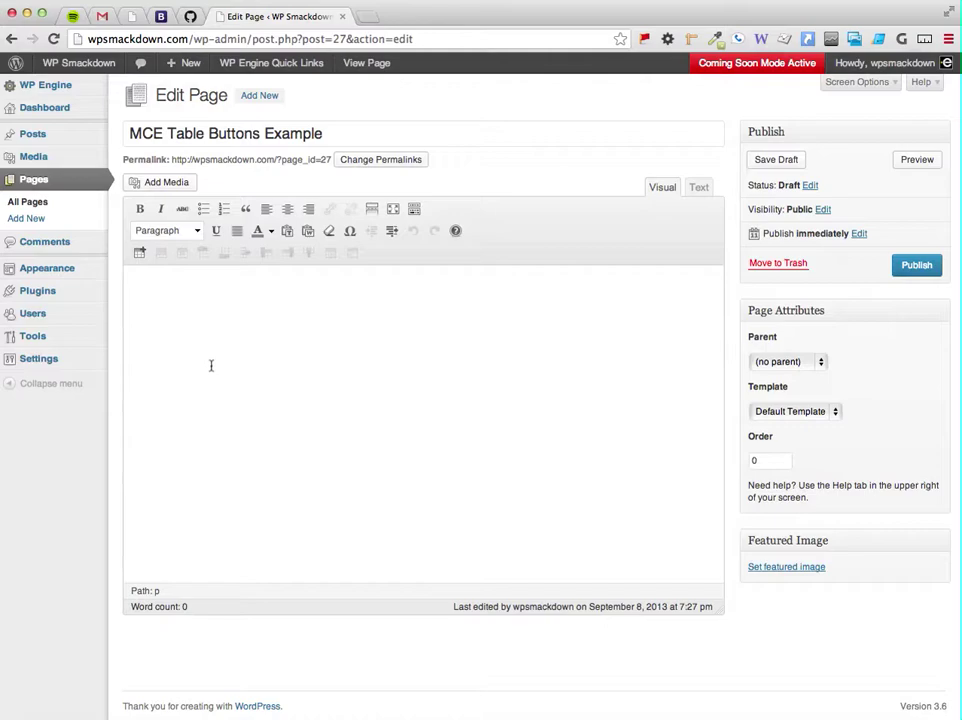
pyautogui.click(414, 210)
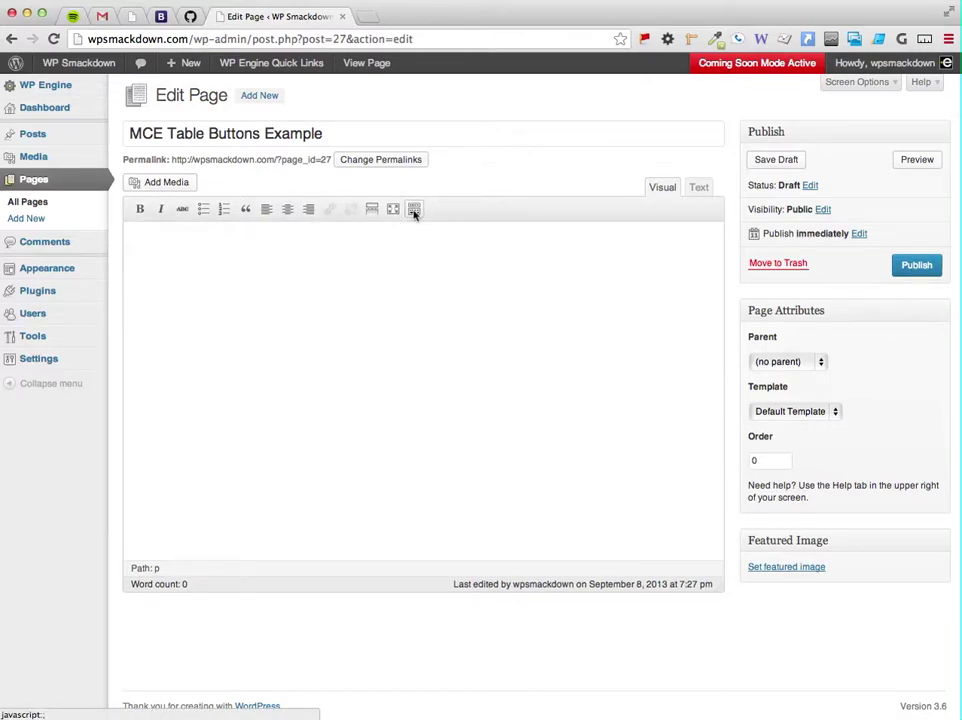
pyautogui.click(414, 210)
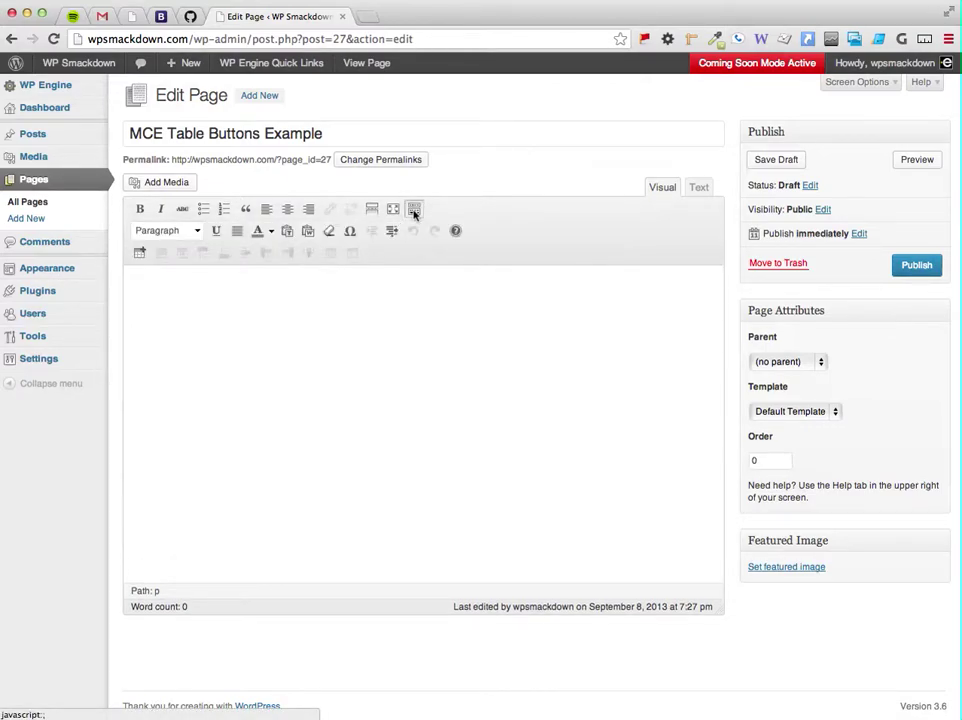
pyautogui.click(414, 210)
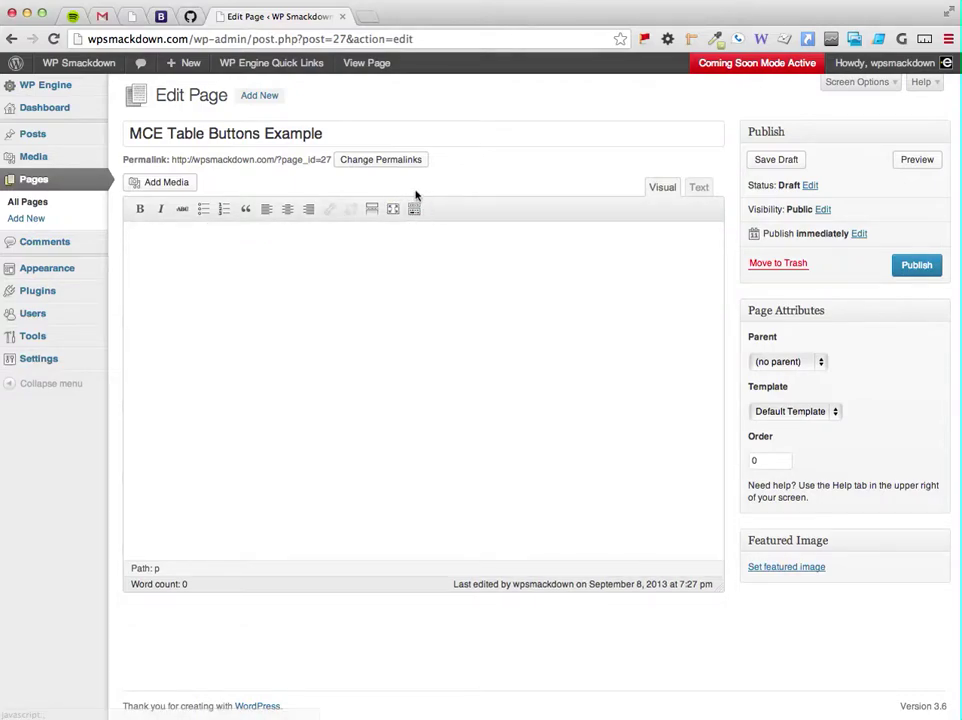
pyautogui.click(413, 209)
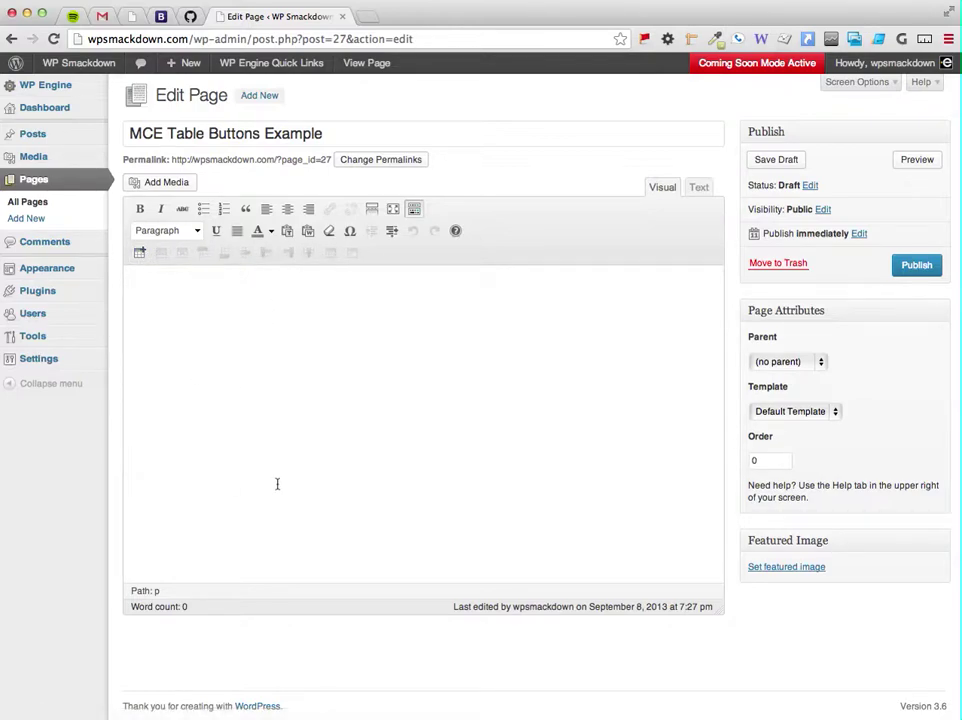
pyautogui.click(140, 253)
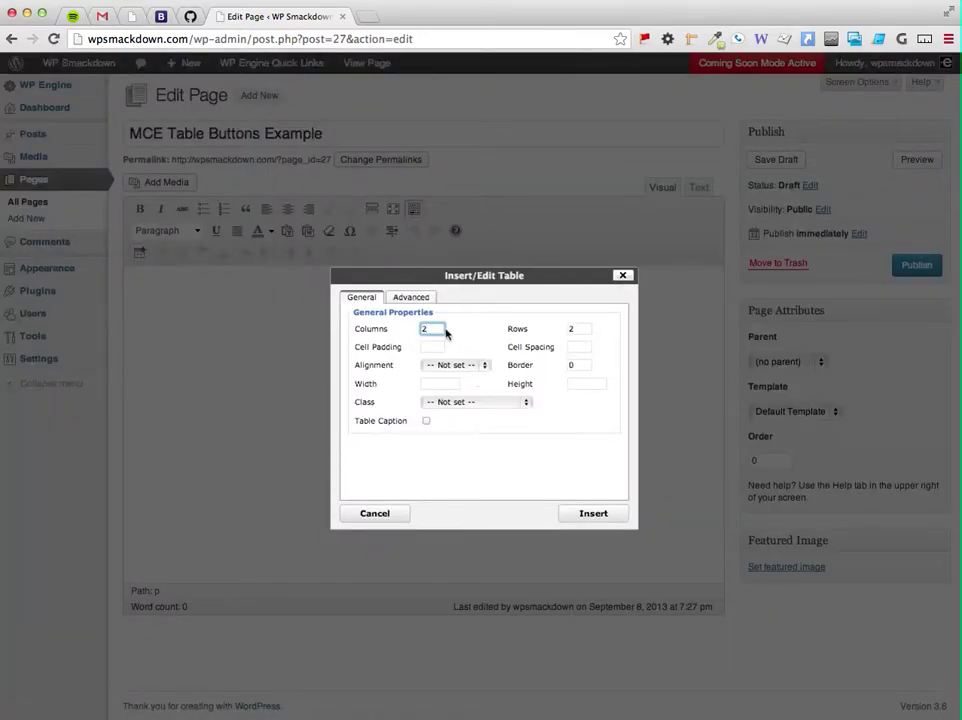
# Step: Insert a 3-column, 3-row table with the custom class 'table table-striped'
pyautogui.press('BackSpace')
pyautogui.press('Tab')
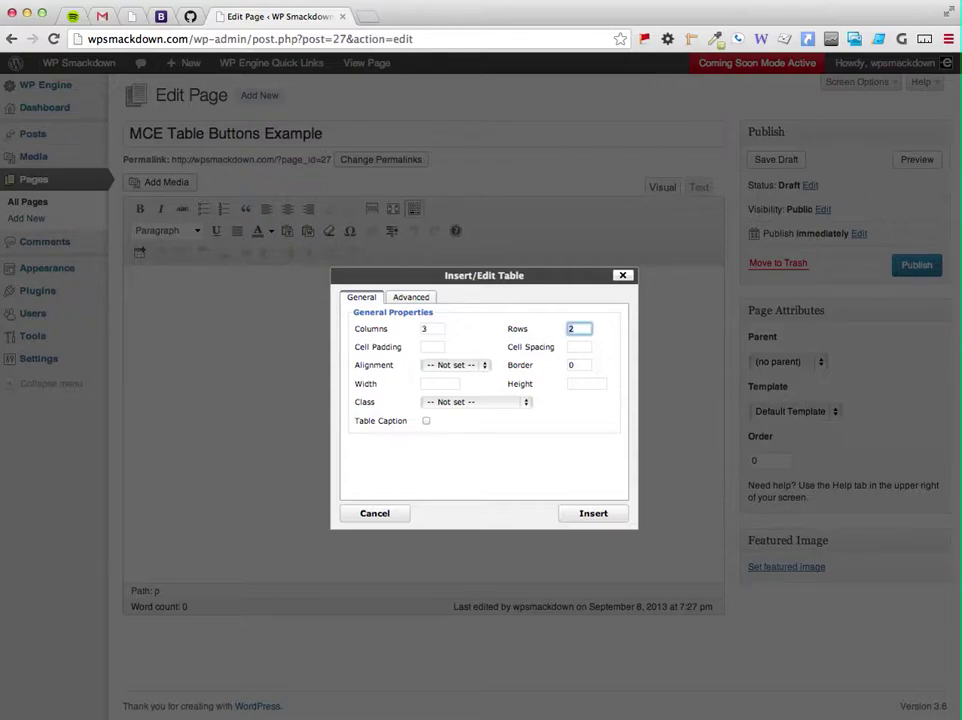
pyautogui.write('3')
pyautogui.click(455, 402)
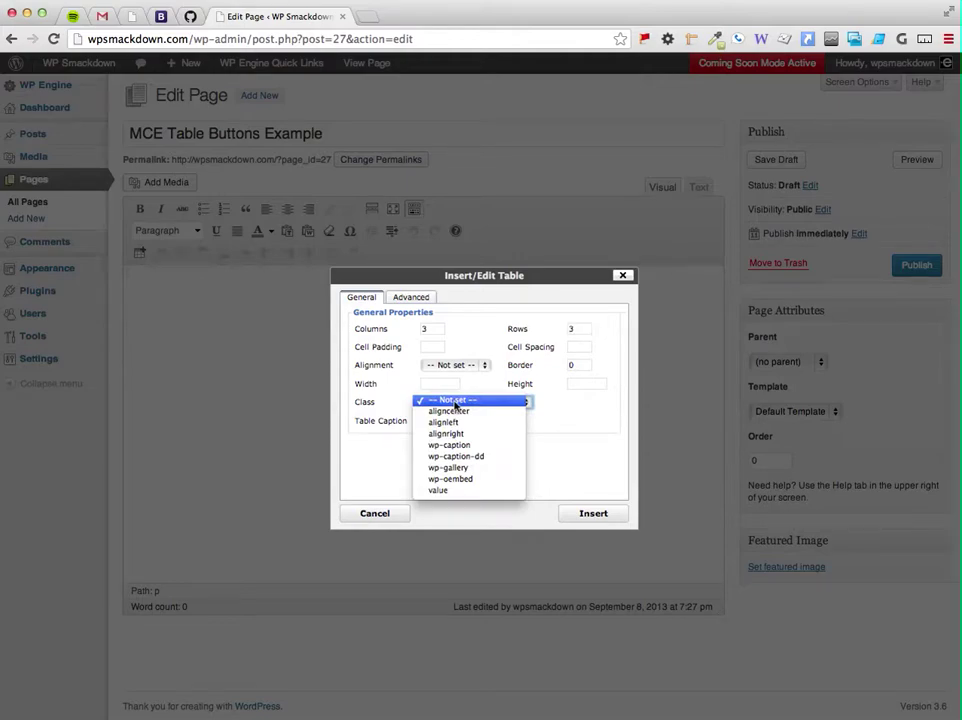
pyautogui.click(580, 428)
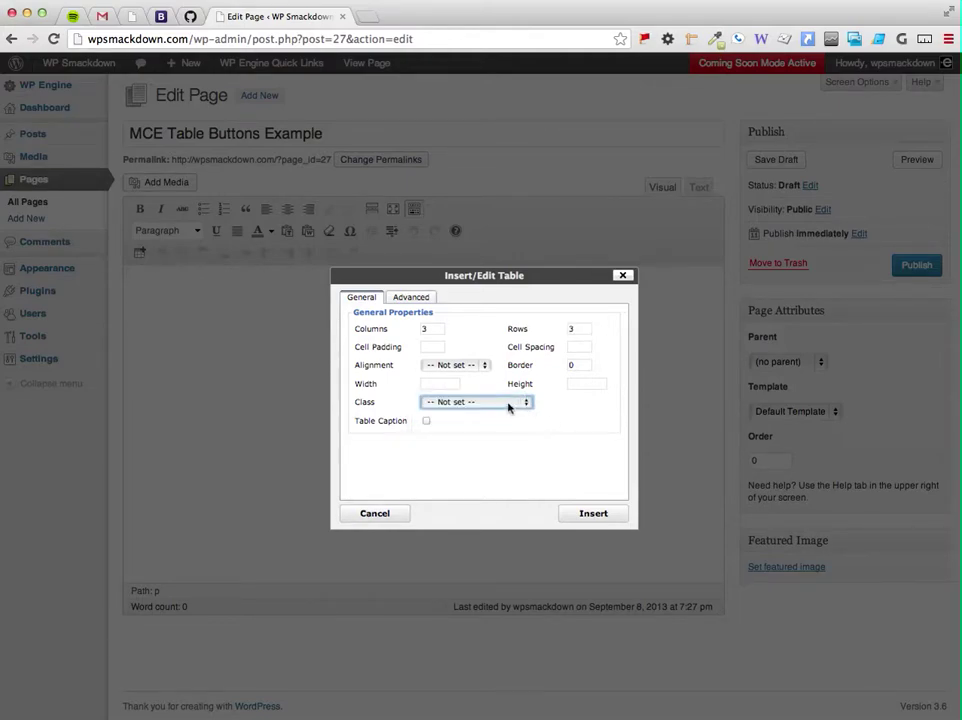
pyautogui.click(464, 404)
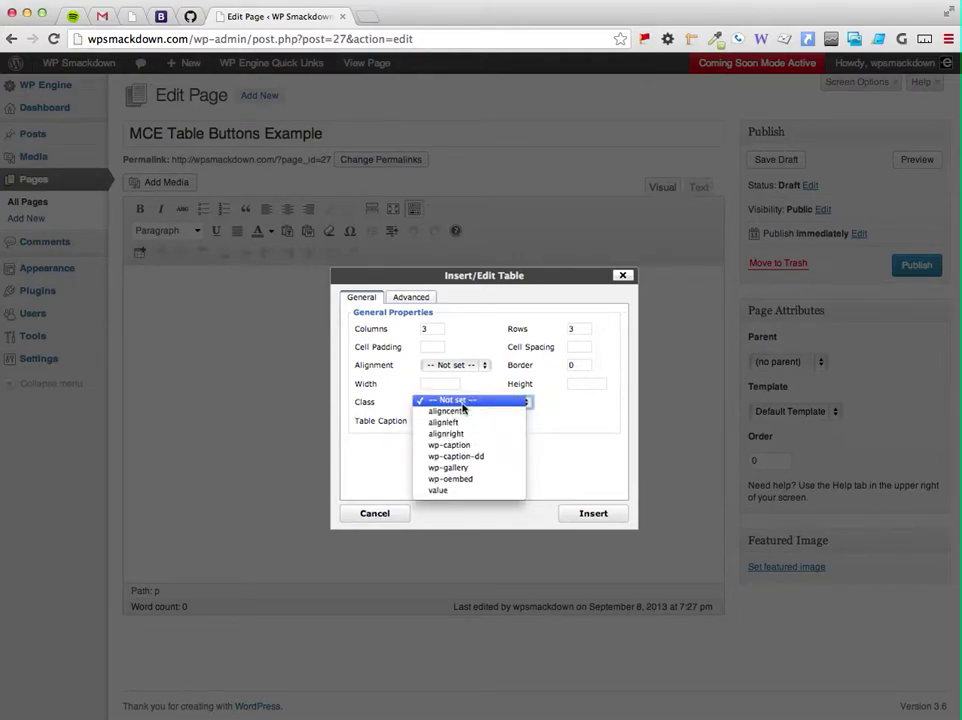
pyautogui.click(446, 494)
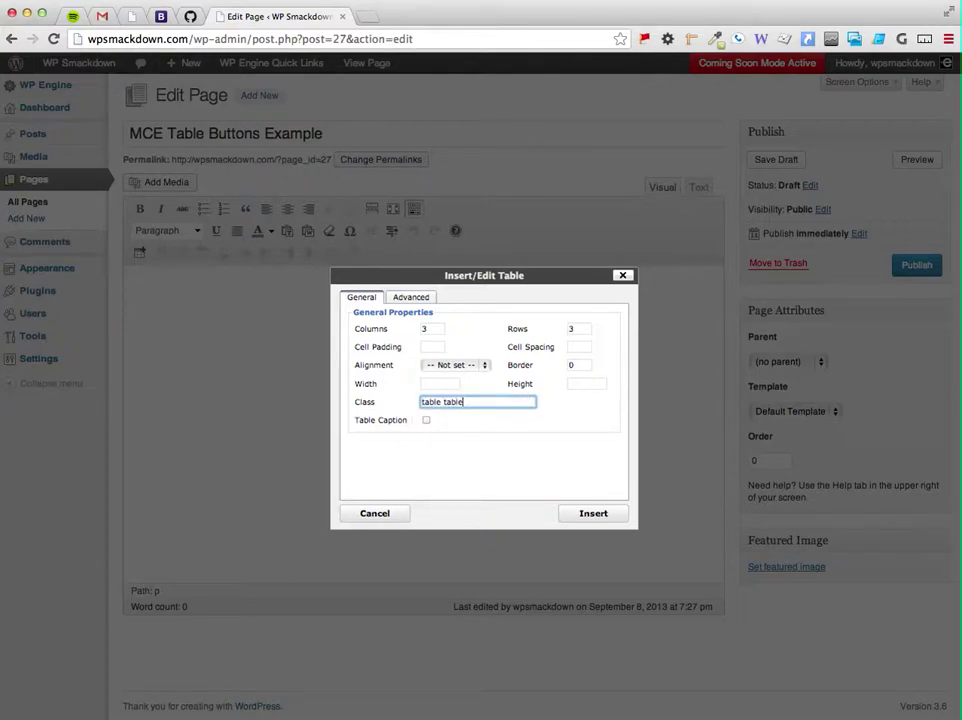
pyautogui.write('table table-striped')
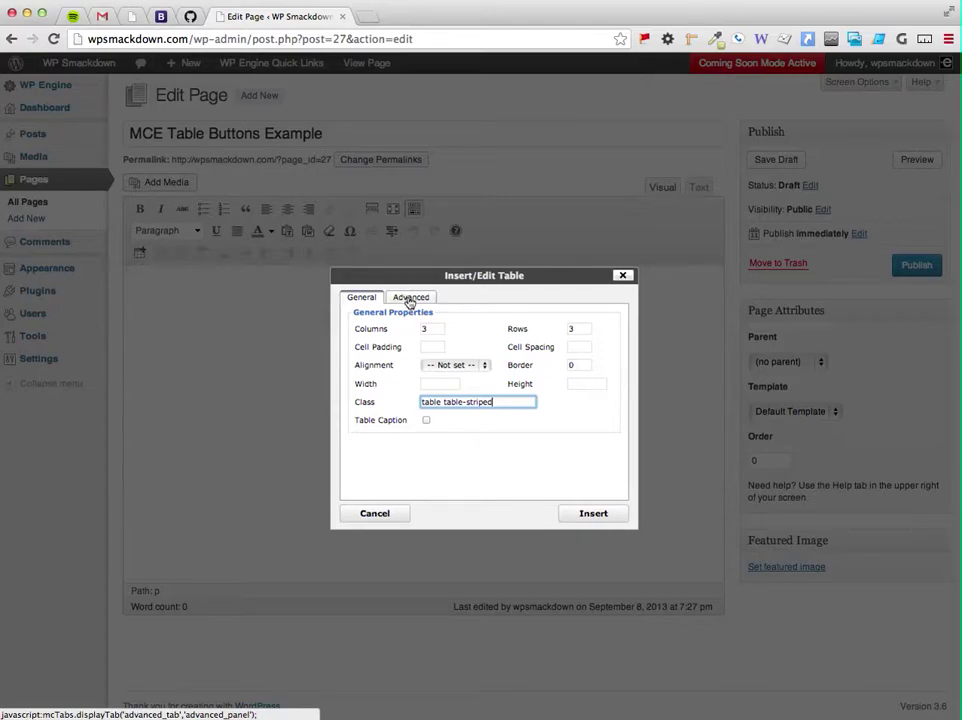
pyautogui.click(409, 299)
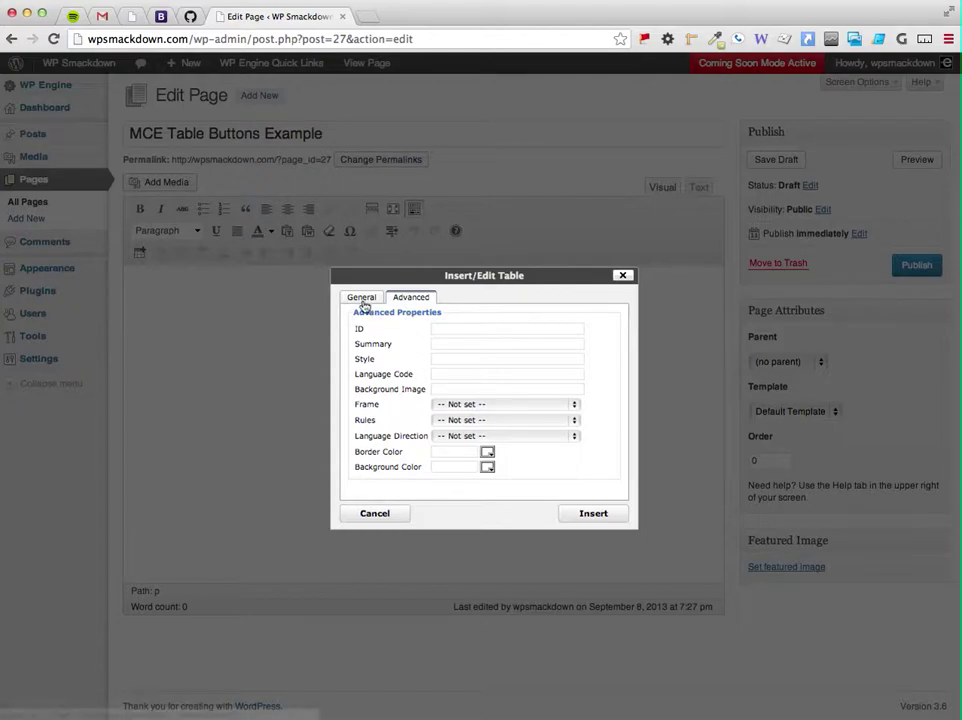
pyautogui.click(362, 298)
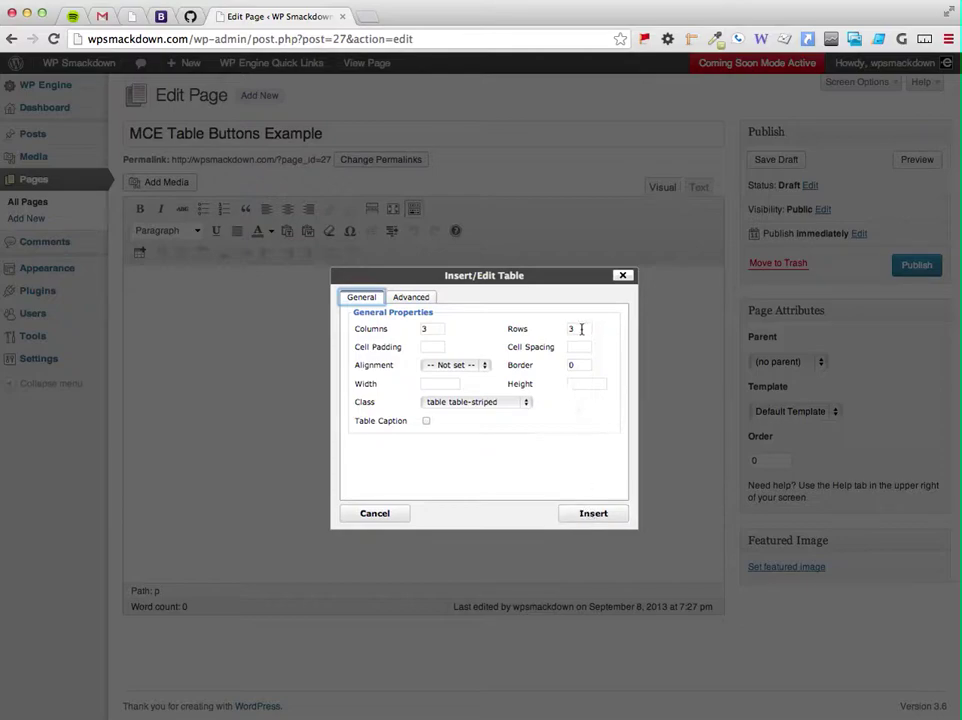
pyautogui.click(586, 513)
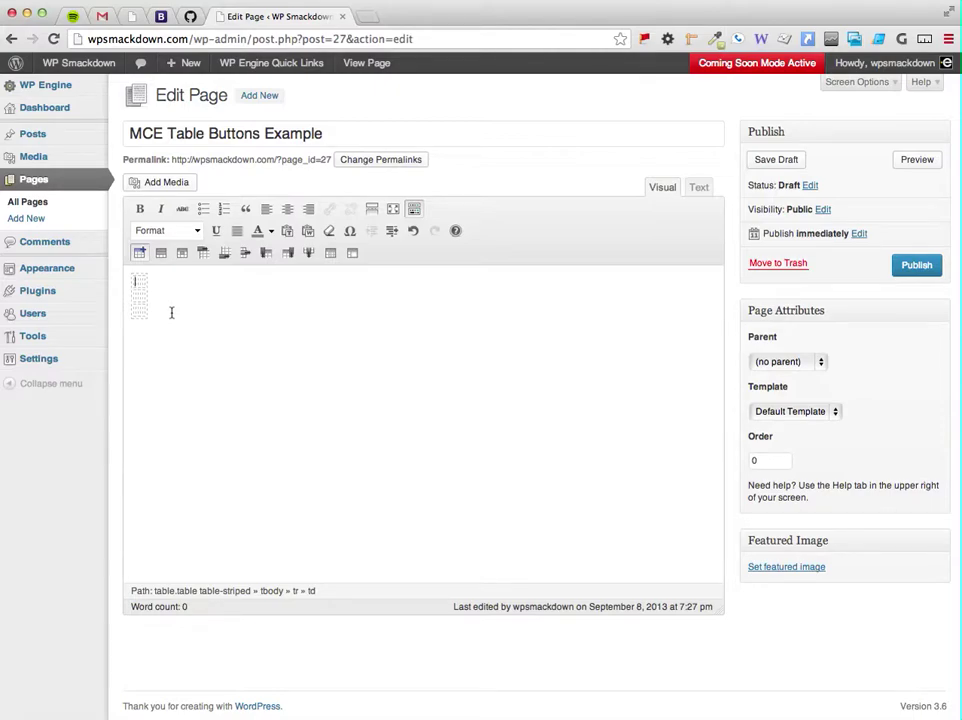
# Step: Label the first row First Name, Last Name and Website
pyautogui.write('First Name')
pyautogui.press('Tab')
pyautogui.write('Last Name')
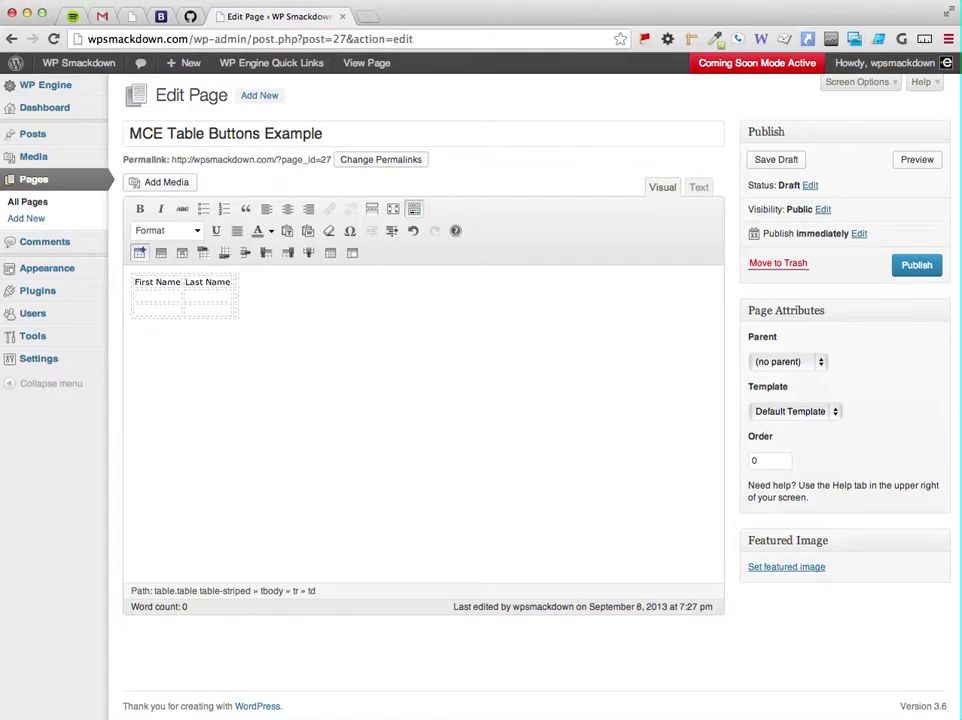
pyautogui.press('Tab')
pyautogui.write('Website')
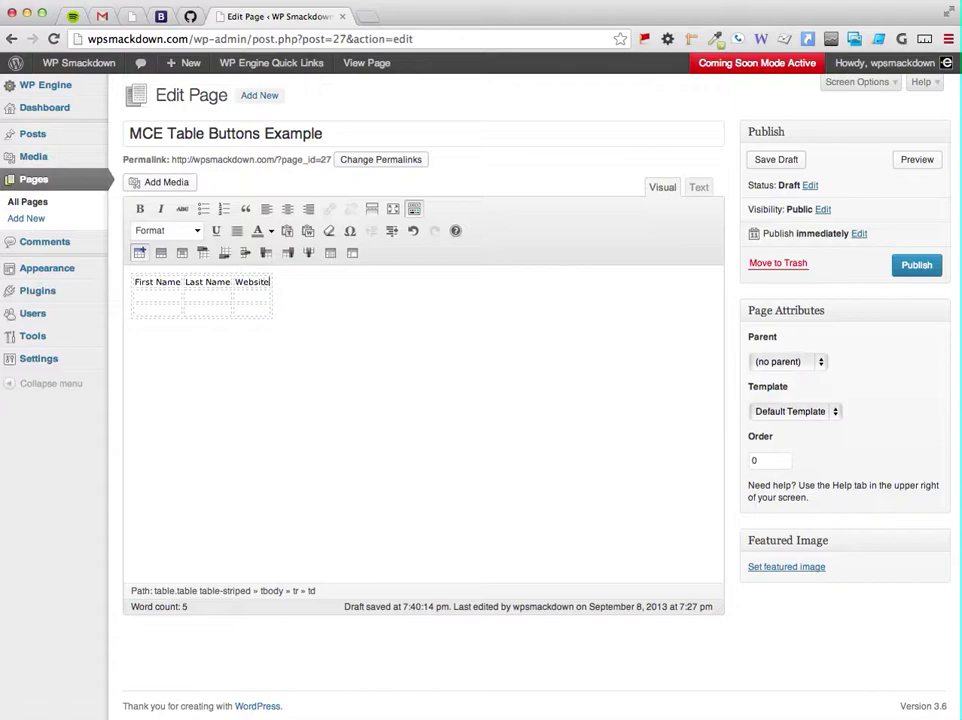
# Step: Enter a first name and the websites wpsmackdown.com and smithenterprises.com in row two
pyautogui.write('Dave Warfel')
pyautogui.press('Tab')
pyautogui.write('wpsmackdo')
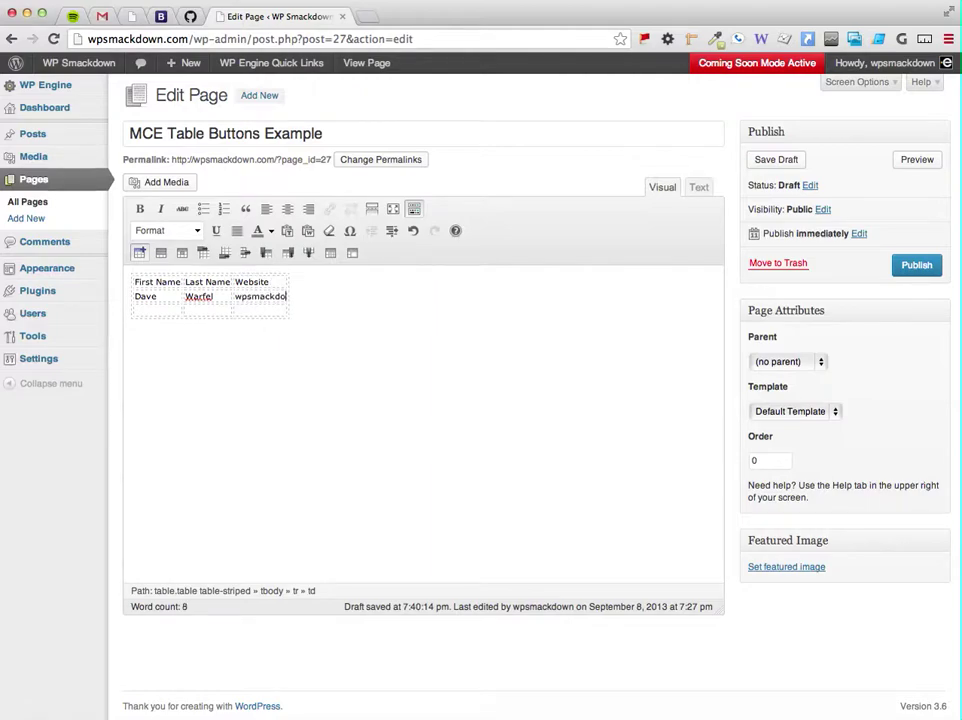
pyautogui.write('wn.com ')
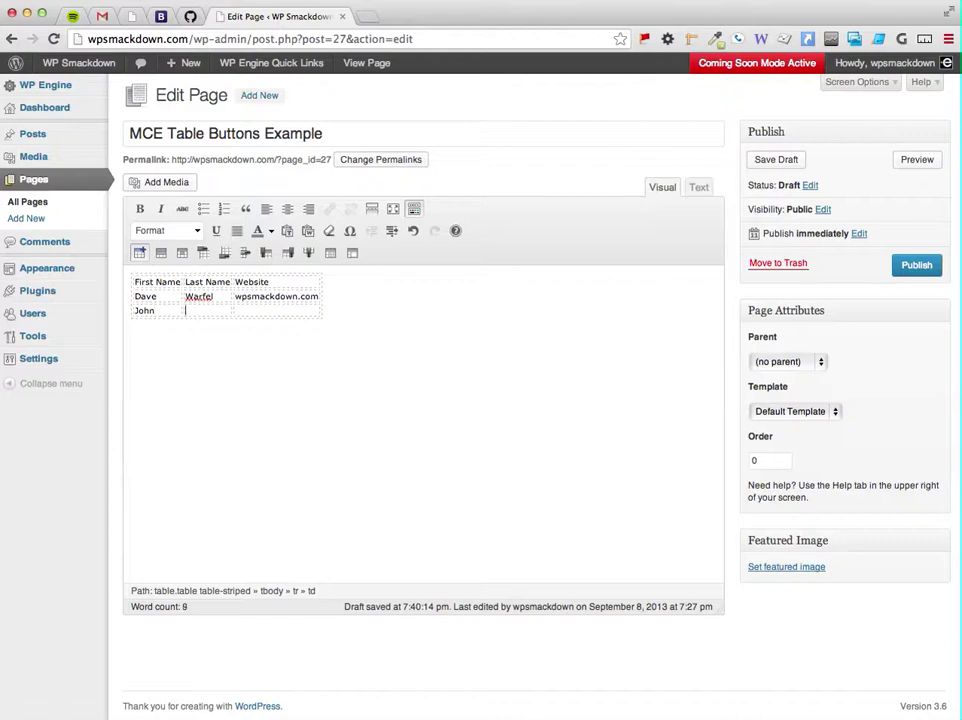
pyautogui.write('smithenterprises.com')
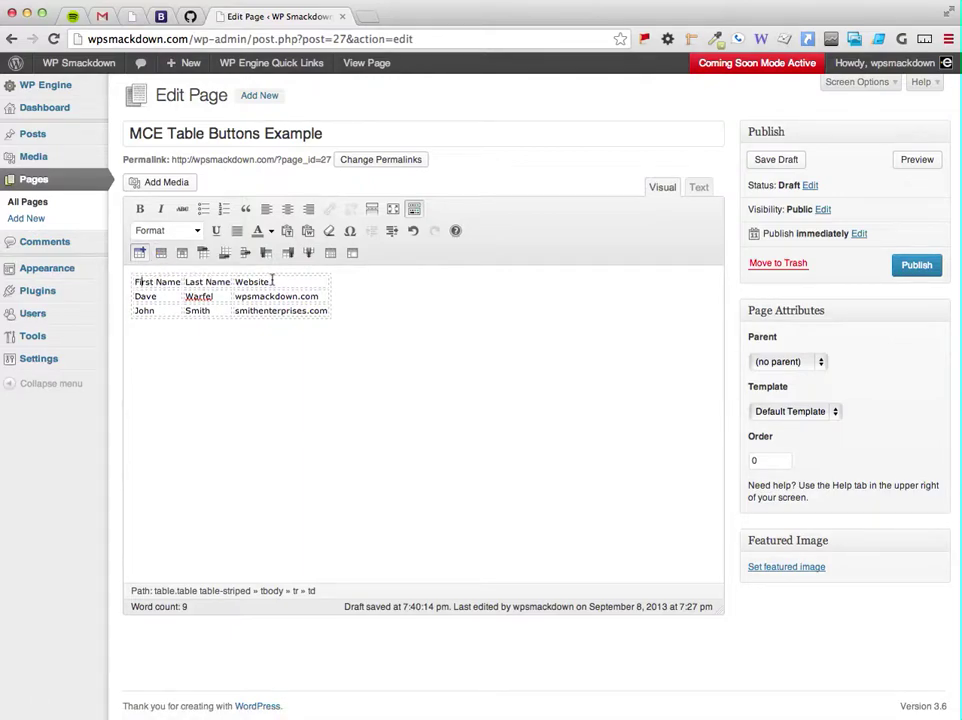
# Step: Set the First Name row's Row Type to Header in Table Row Properties
pyautogui.click(143, 297)
pyautogui.click(147, 314)
pyautogui.click(150, 281)
pyautogui.click(160, 254)
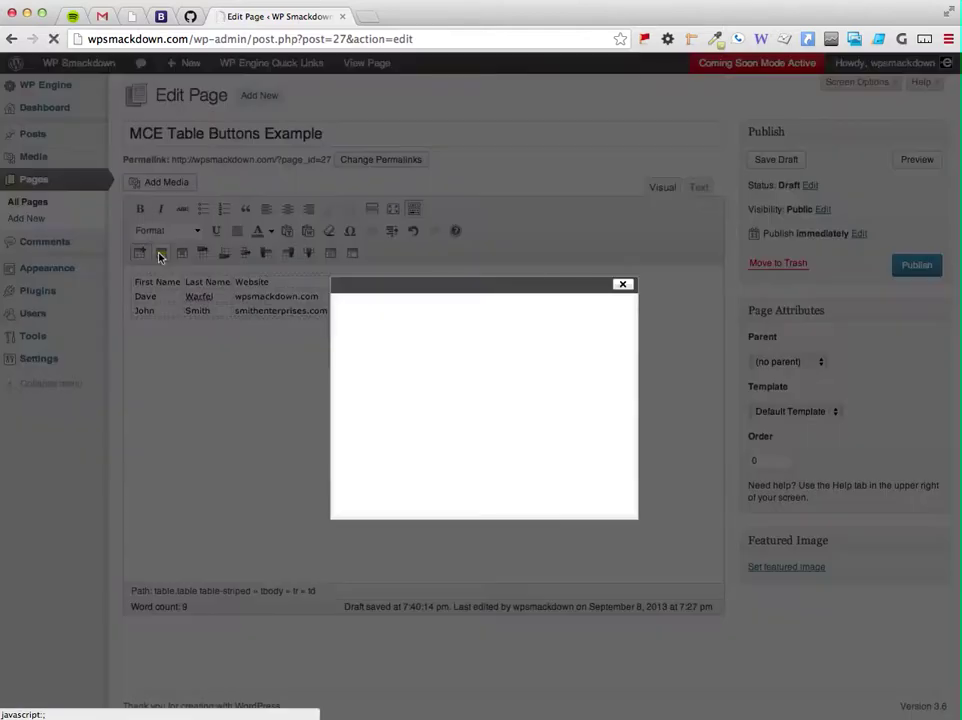
pyautogui.click(470, 337)
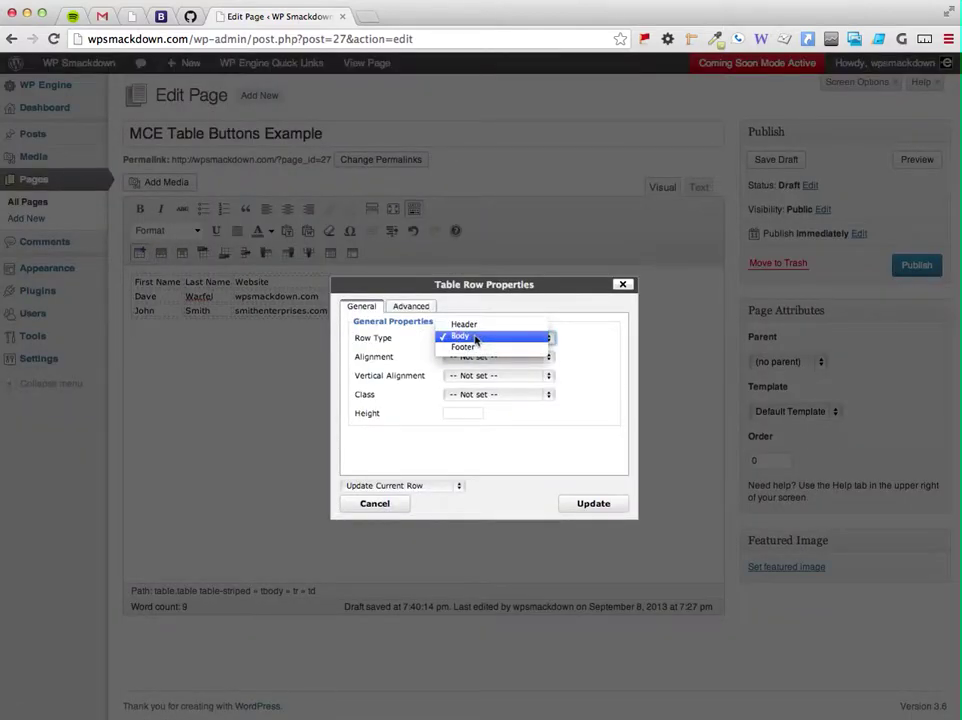
pyautogui.click(480, 326)
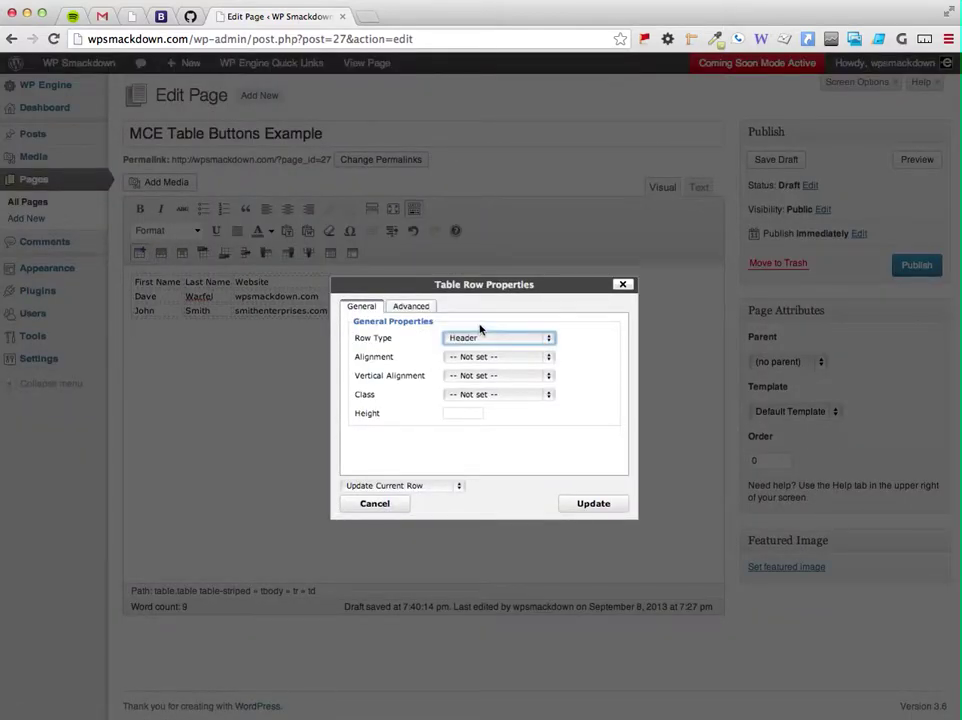
pyautogui.click(590, 504)
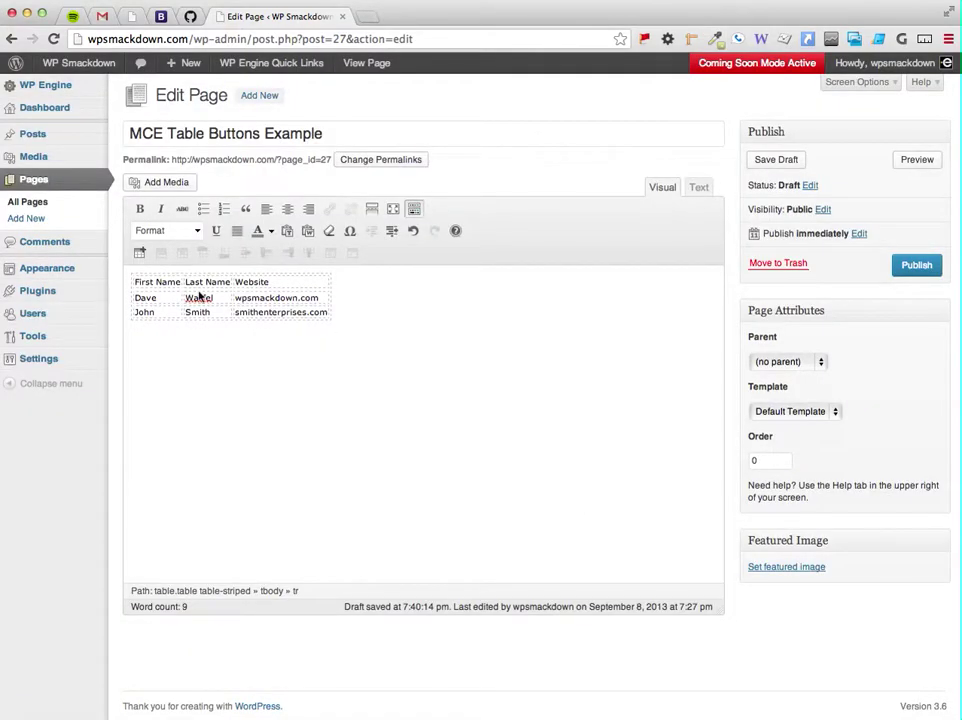
pyautogui.click(161, 282)
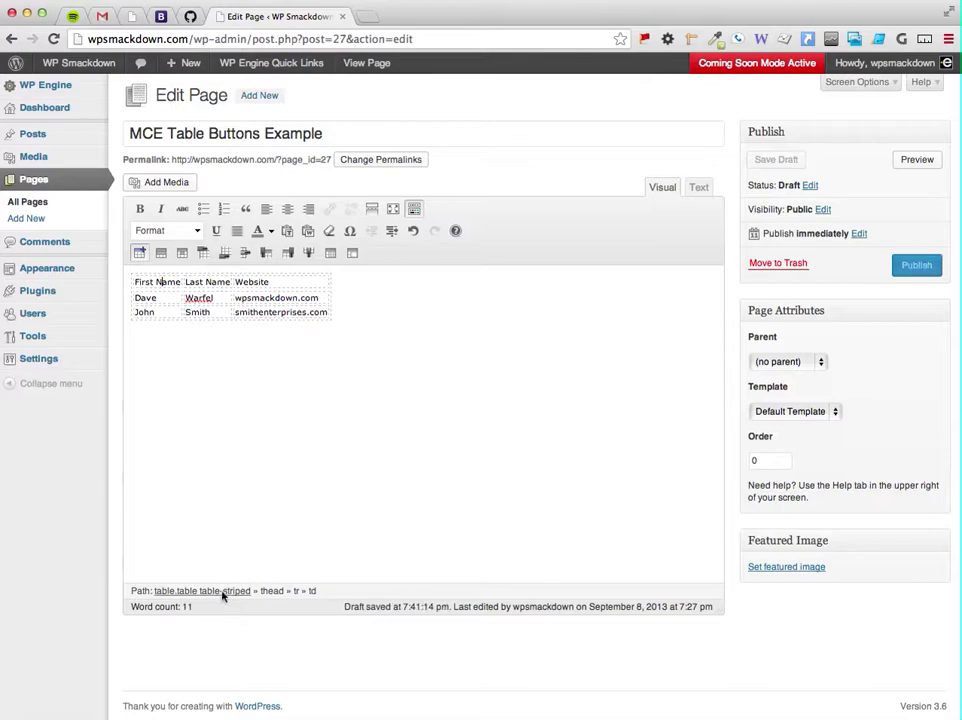
pyautogui.click(164, 299)
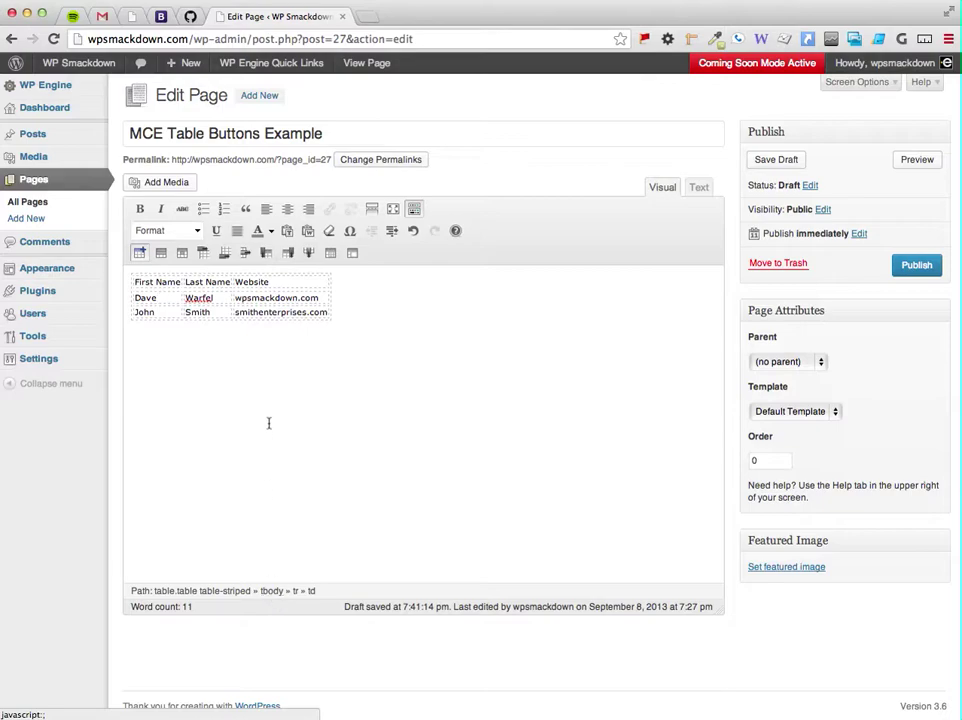
pyautogui.click(163, 282)
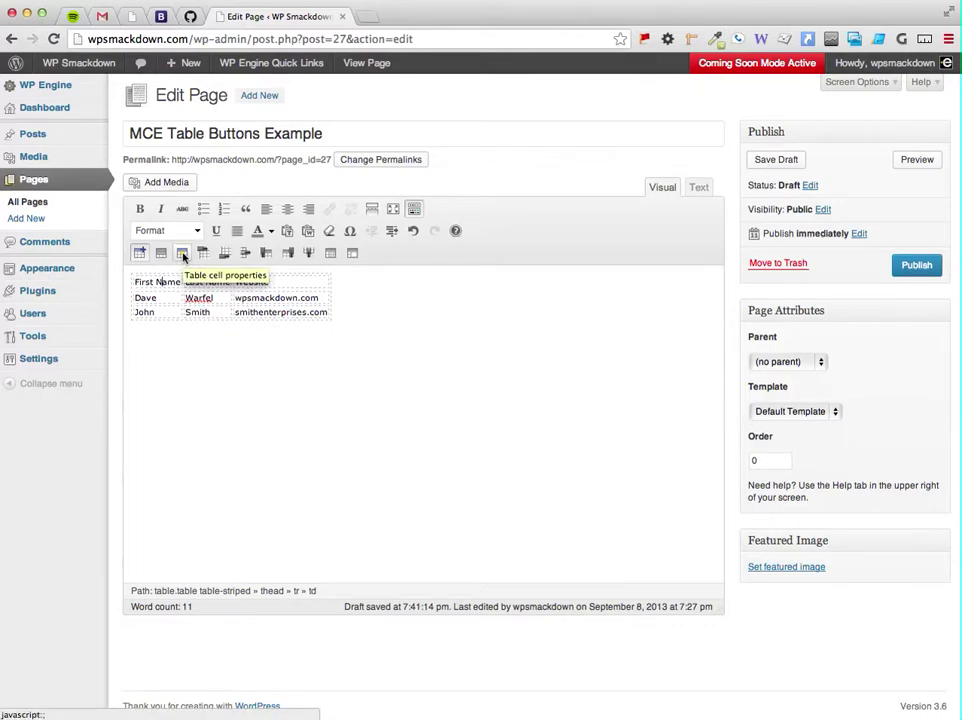
# Step: Make the First Name and Last Name cells Header cells, accepting the scope warnings
pyautogui.click(182, 253)
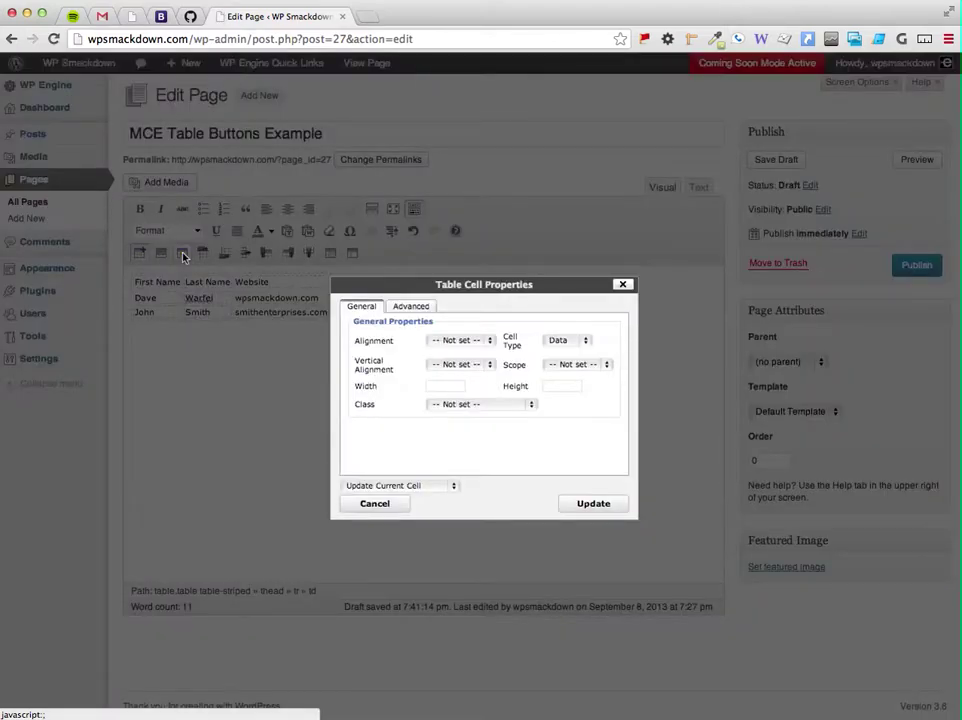
pyautogui.click(565, 340)
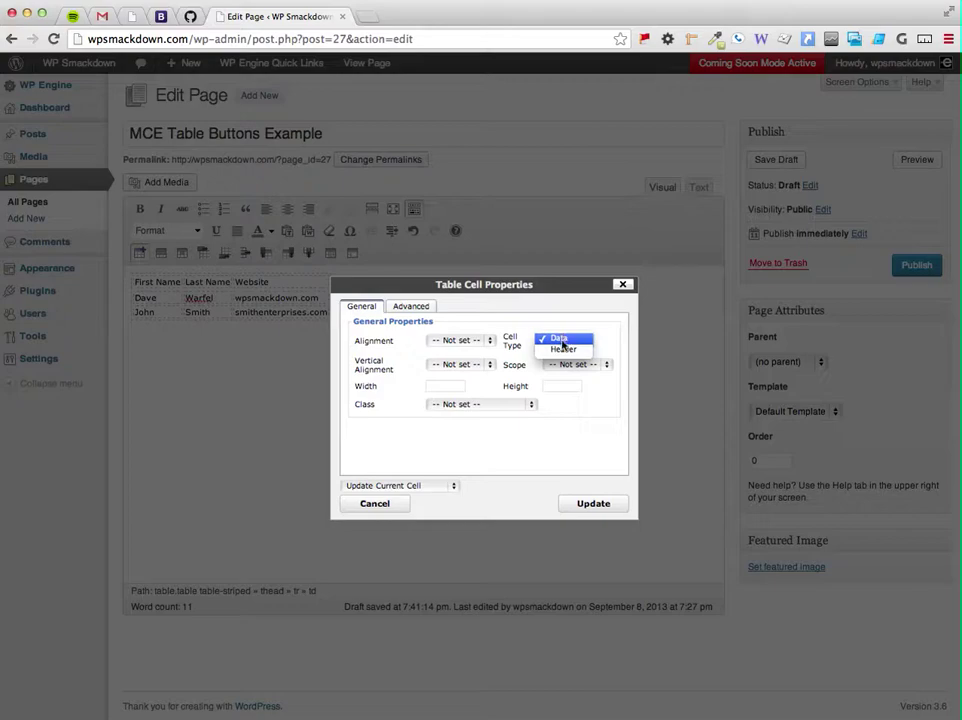
pyautogui.click(563, 350)
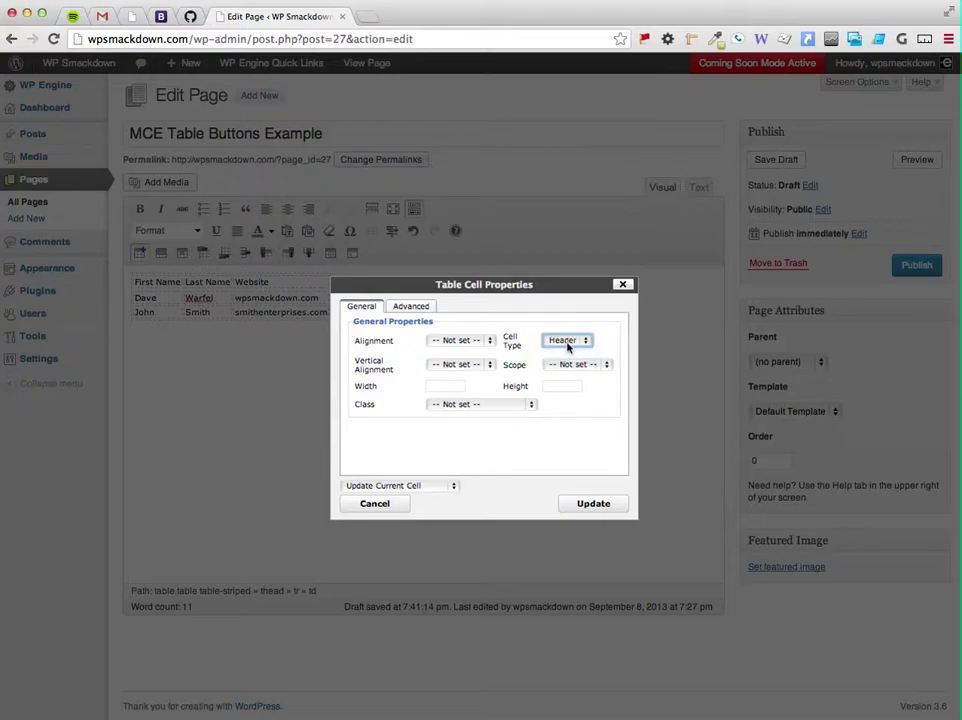
pyautogui.click(593, 504)
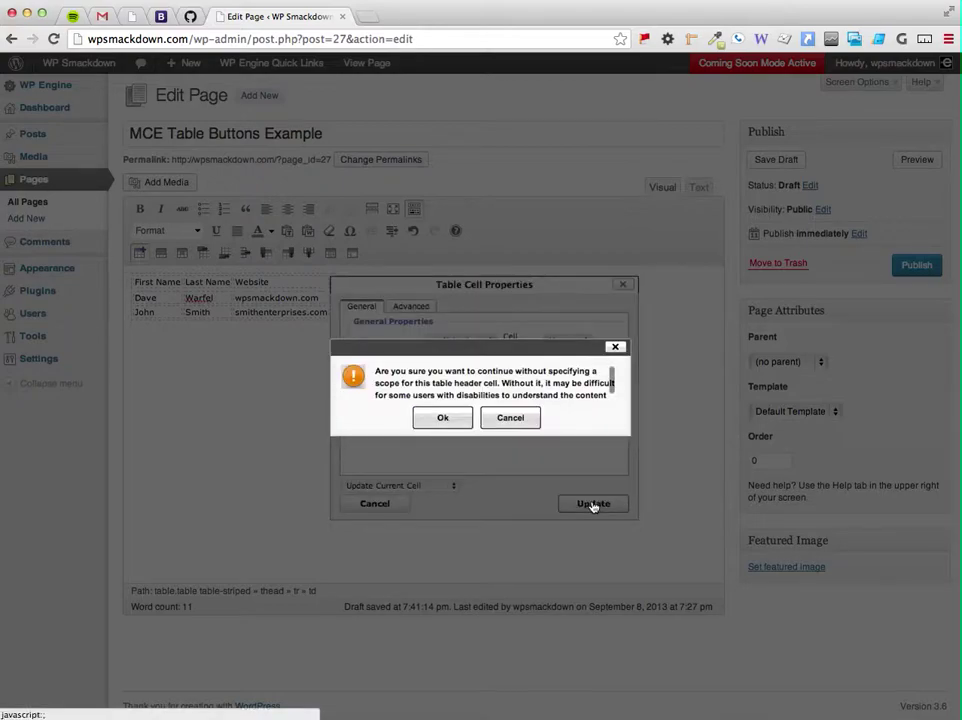
pyautogui.click(442, 419)
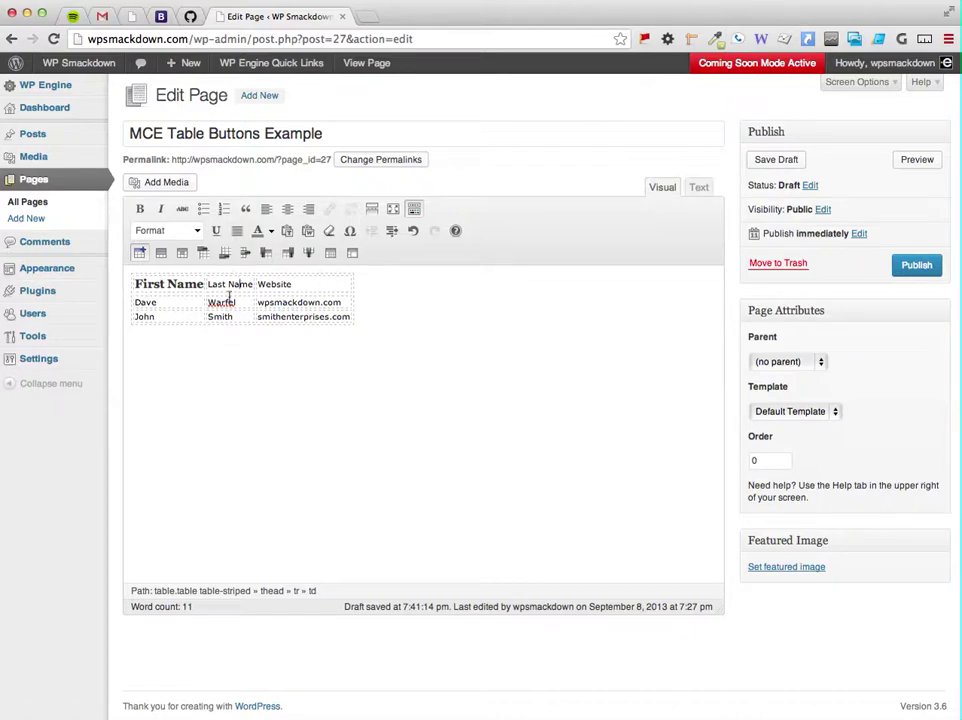
pyautogui.click(182, 252)
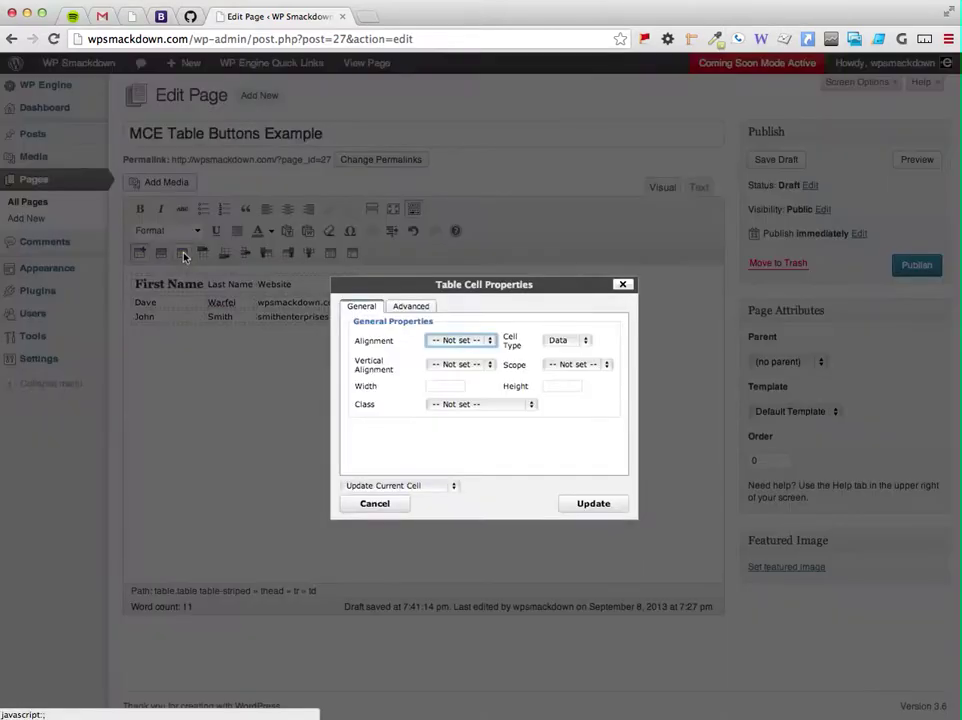
pyautogui.click(572, 346)
pyautogui.click(563, 349)
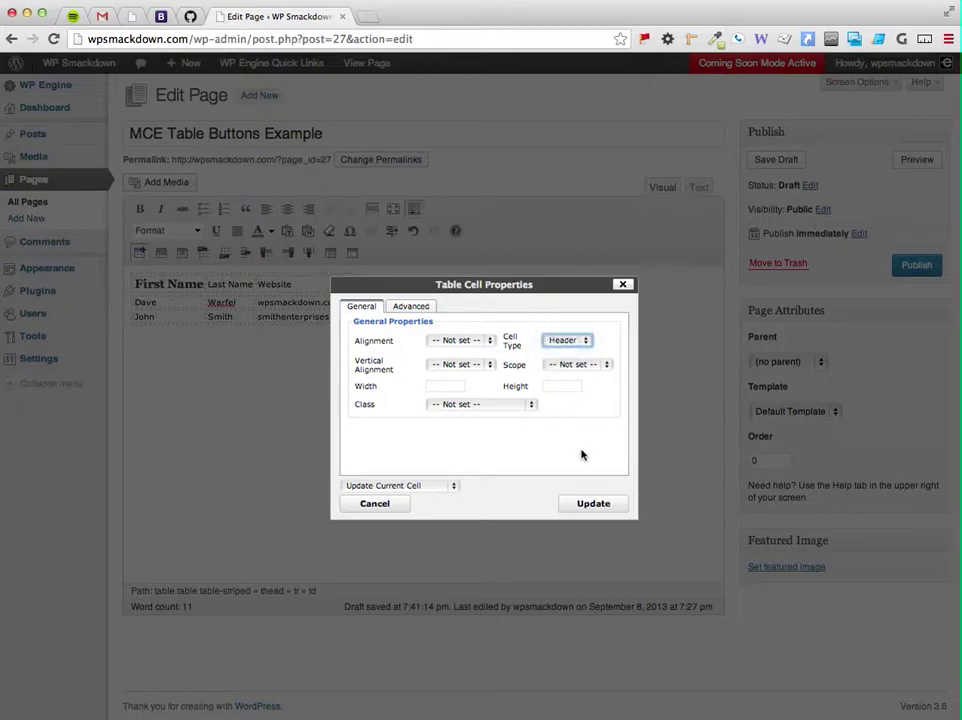
pyautogui.click(588, 506)
pyautogui.click(430, 418)
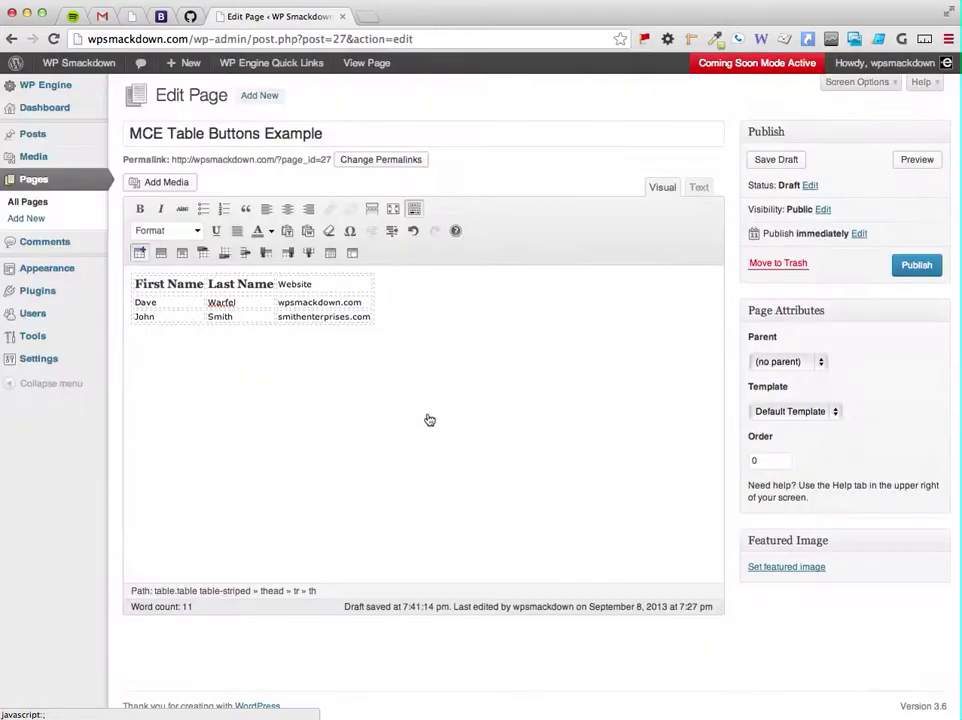
# Step: Make the Website cell a Header cell as well, accepting the scope warning
pyautogui.click(321, 284)
pyautogui.click(182, 252)
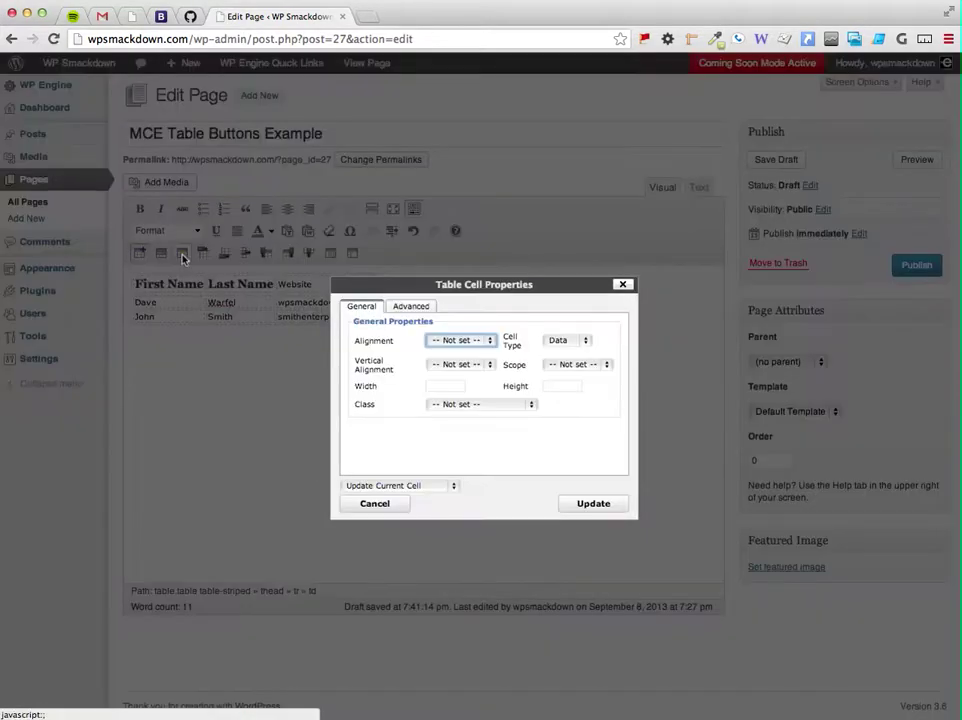
pyautogui.click(554, 338)
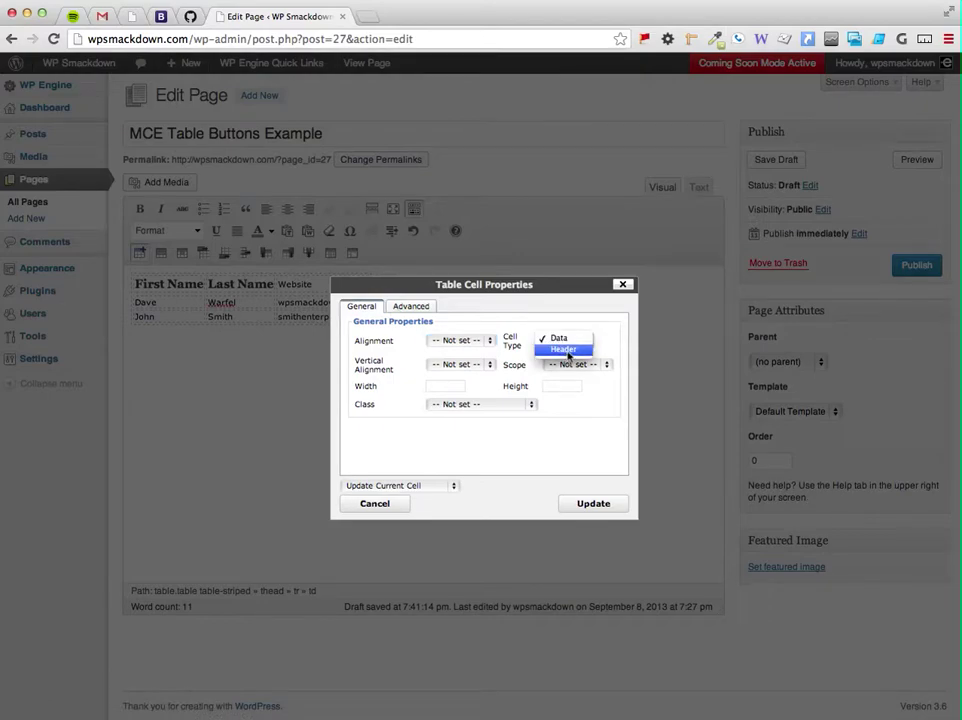
pyautogui.click(582, 406)
pyautogui.press('h')
pyautogui.click(587, 505)
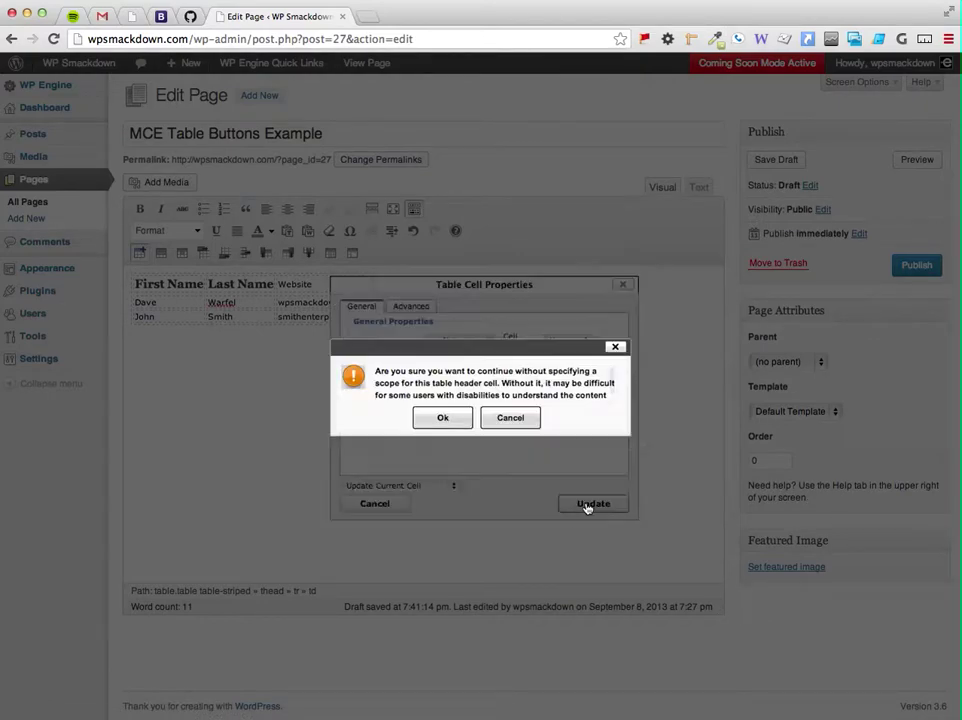
pyautogui.click(443, 418)
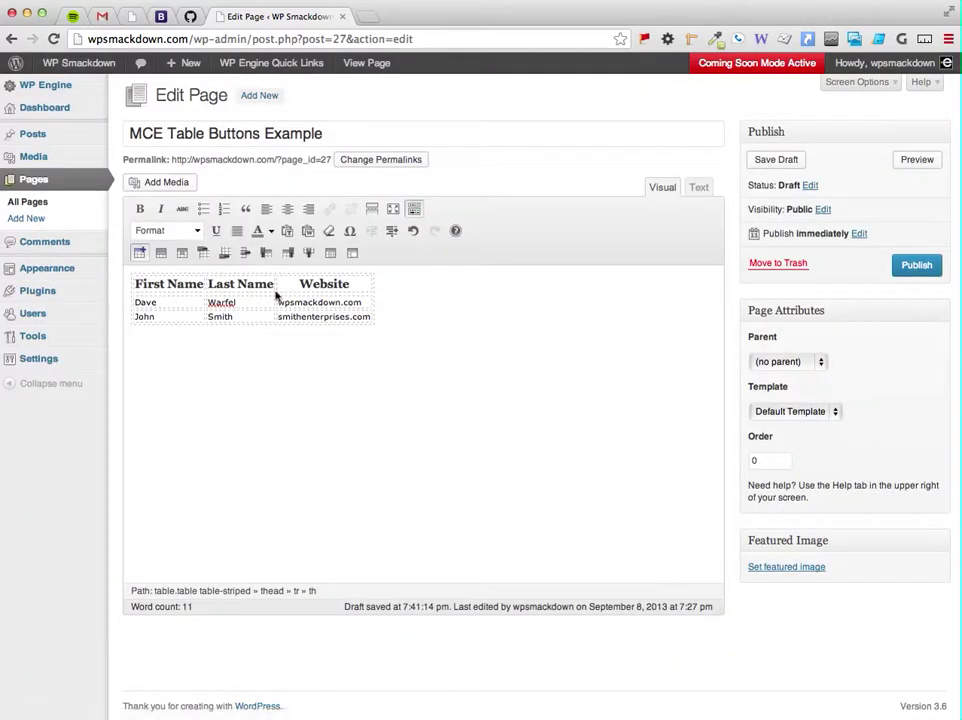
pyautogui.click(167, 301)
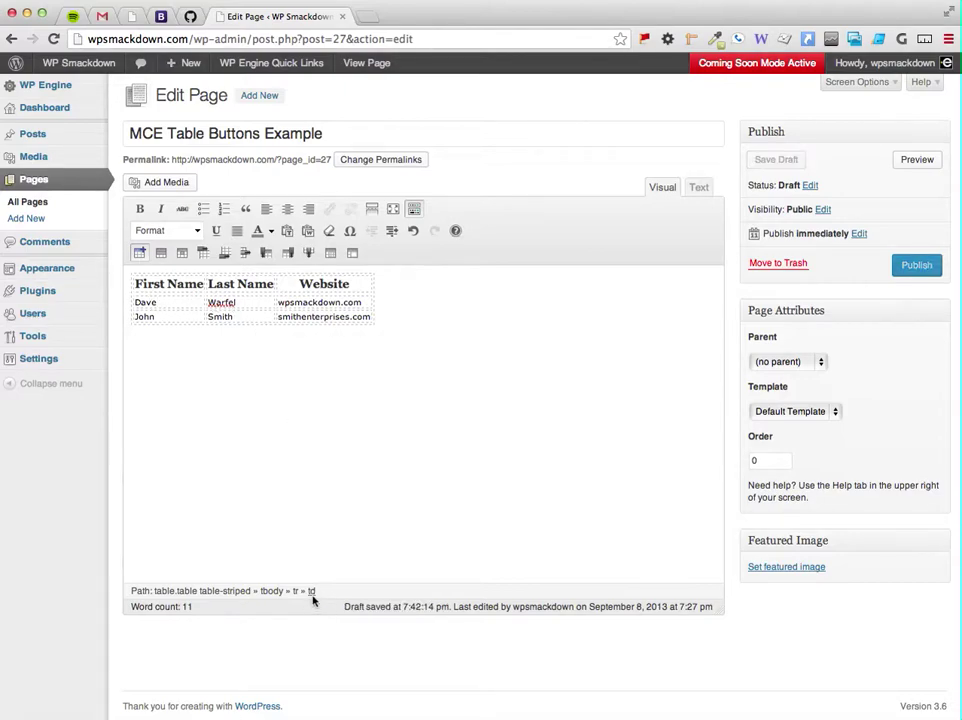
pyautogui.click(183, 284)
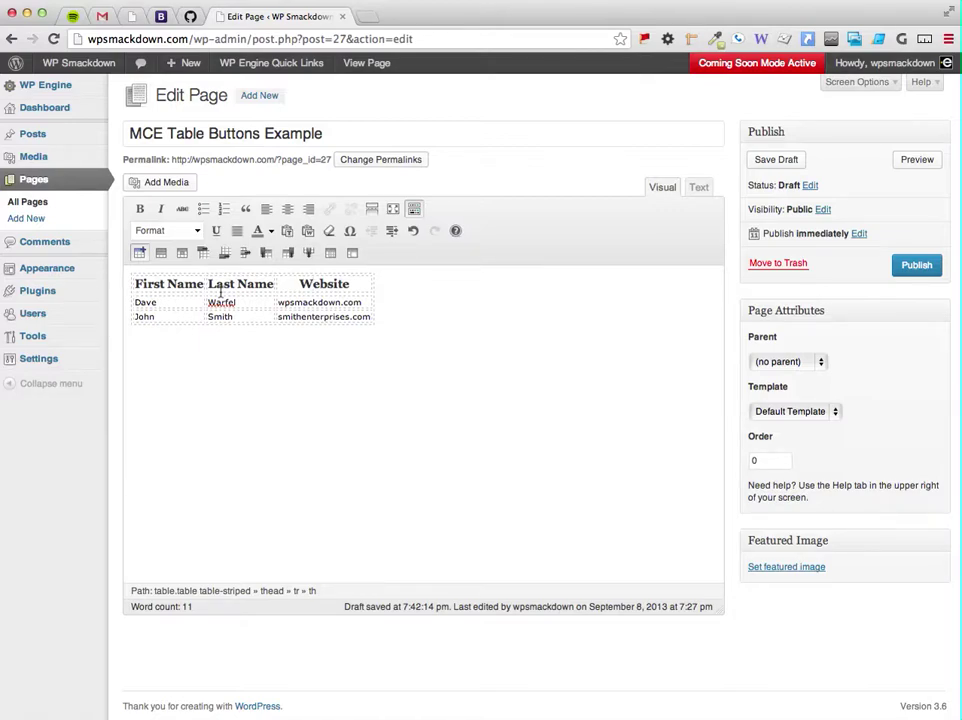
pyautogui.click(162, 318)
pyautogui.click(161, 316)
# Step: Add a new row and enter a first name and sallyscupcakes.com in it
pyautogui.click(227, 256)
pyautogui.click(163, 332)
pyautogui.write('Sally')
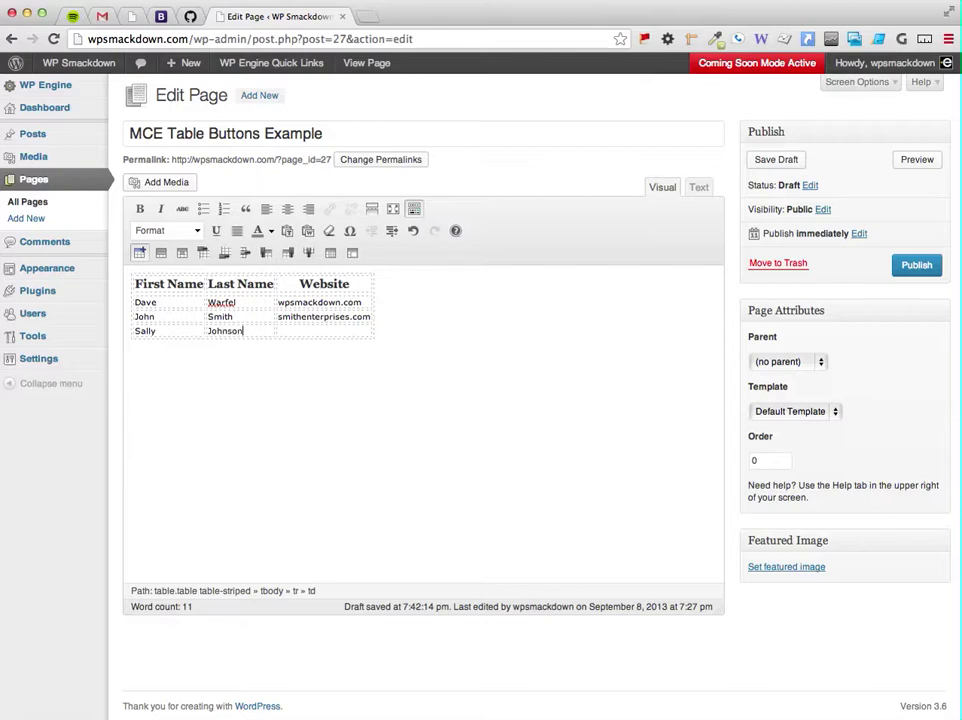
pyautogui.click(279, 331)
pyautogui.write('sallyscupcakes.com')
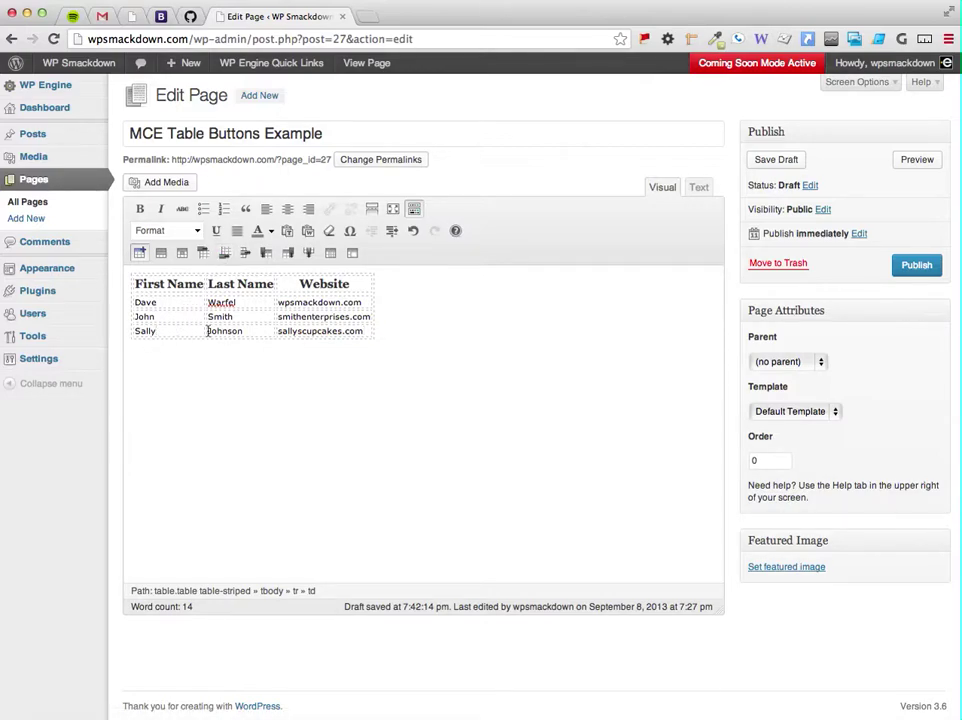
# Step: Insert an empty row above the new row, then delete it again
pyautogui.click(204, 256)
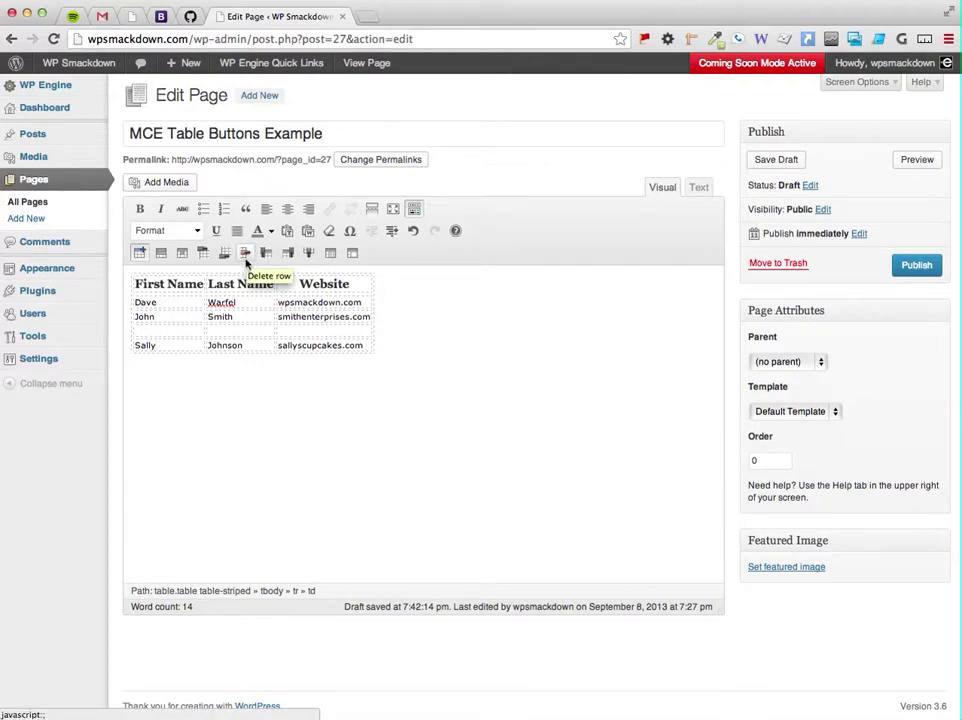
pyautogui.click(179, 329)
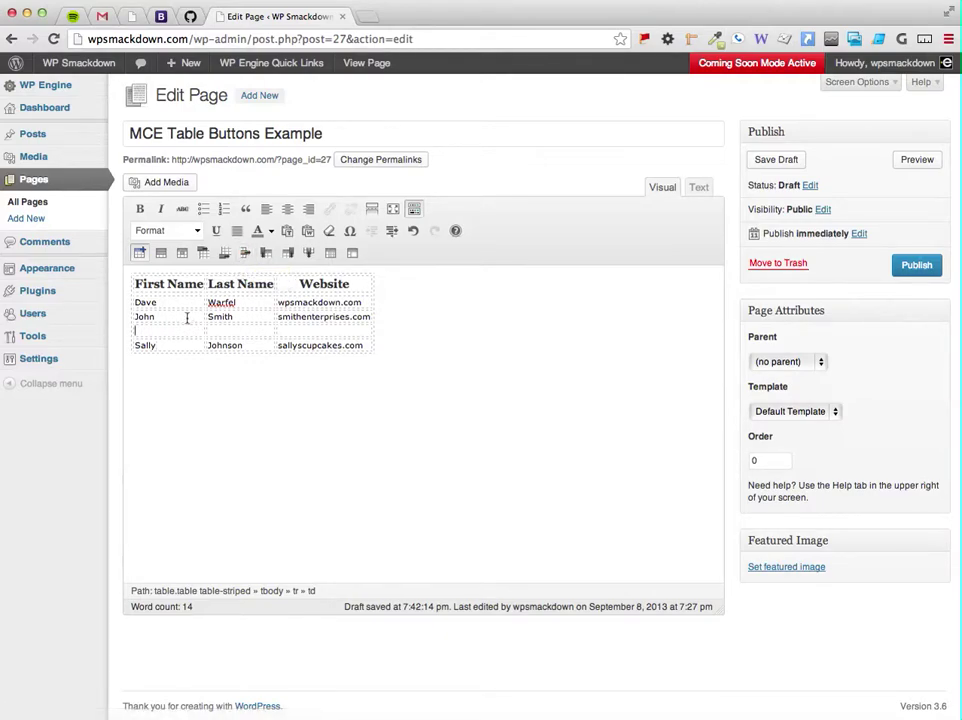
pyautogui.click(245, 253)
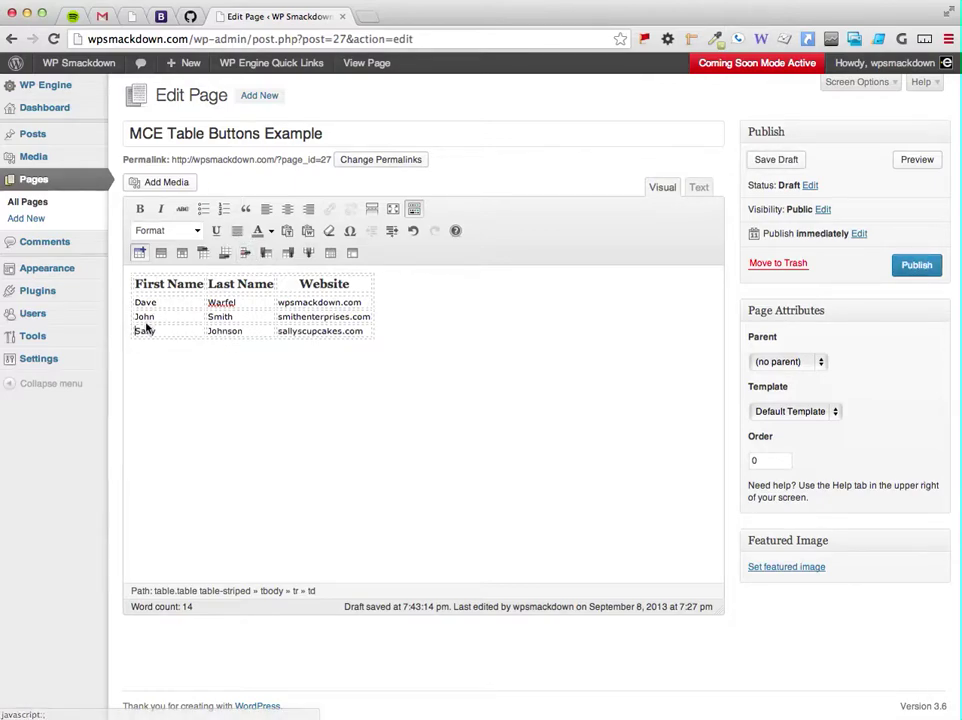
pyautogui.click(316, 286)
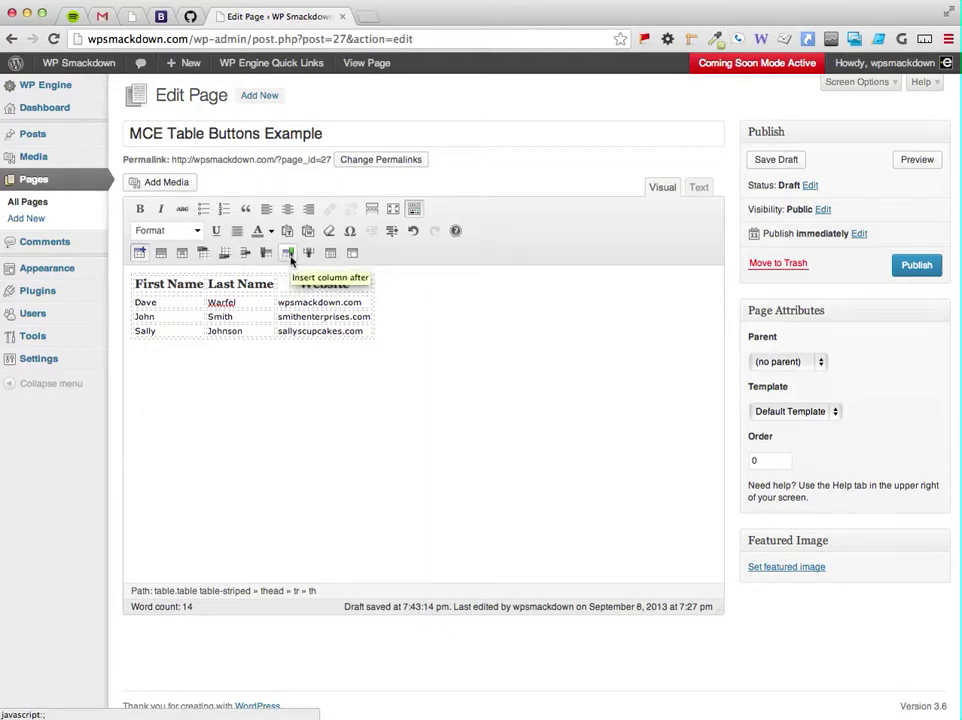
pyautogui.click(290, 256)
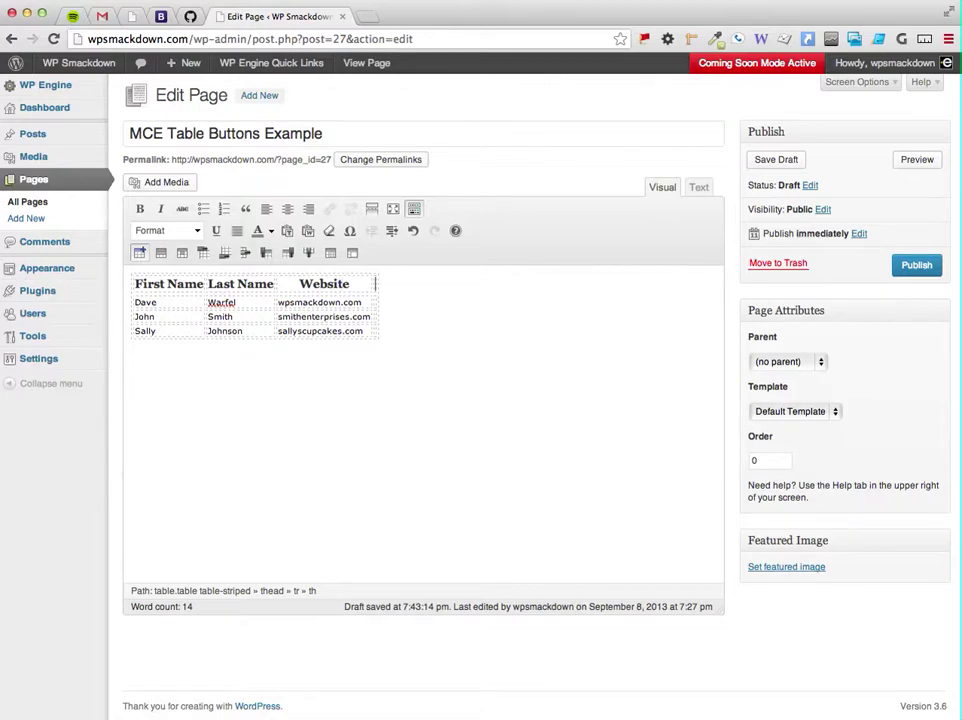
pyautogui.write('City')
pyautogui.click(378, 302)
pyautogui.write('Richmond')
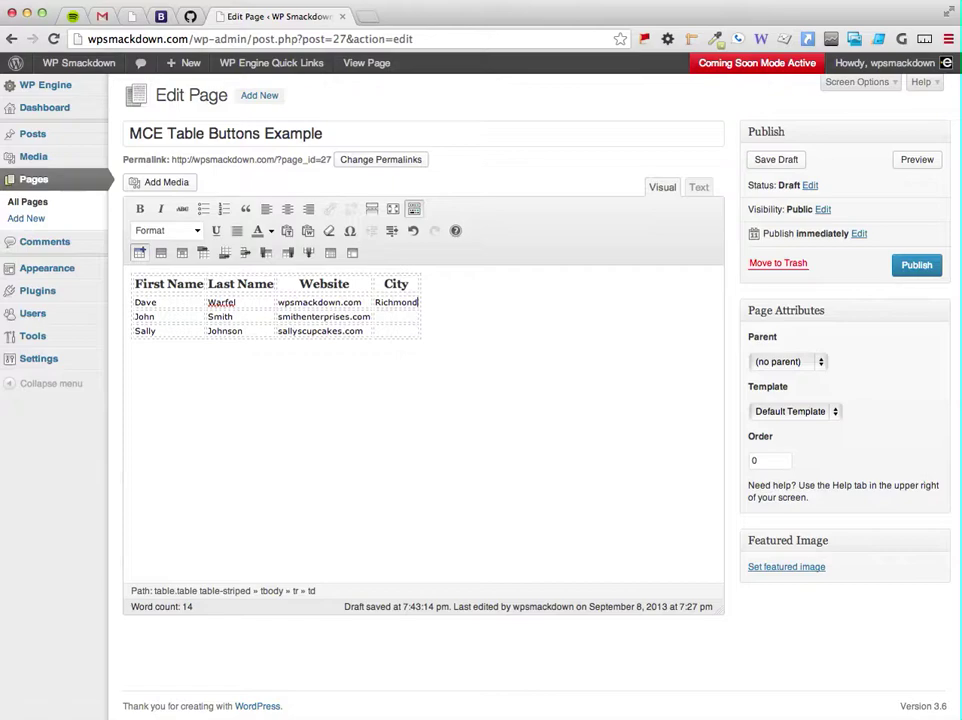
pyautogui.write(' VA')
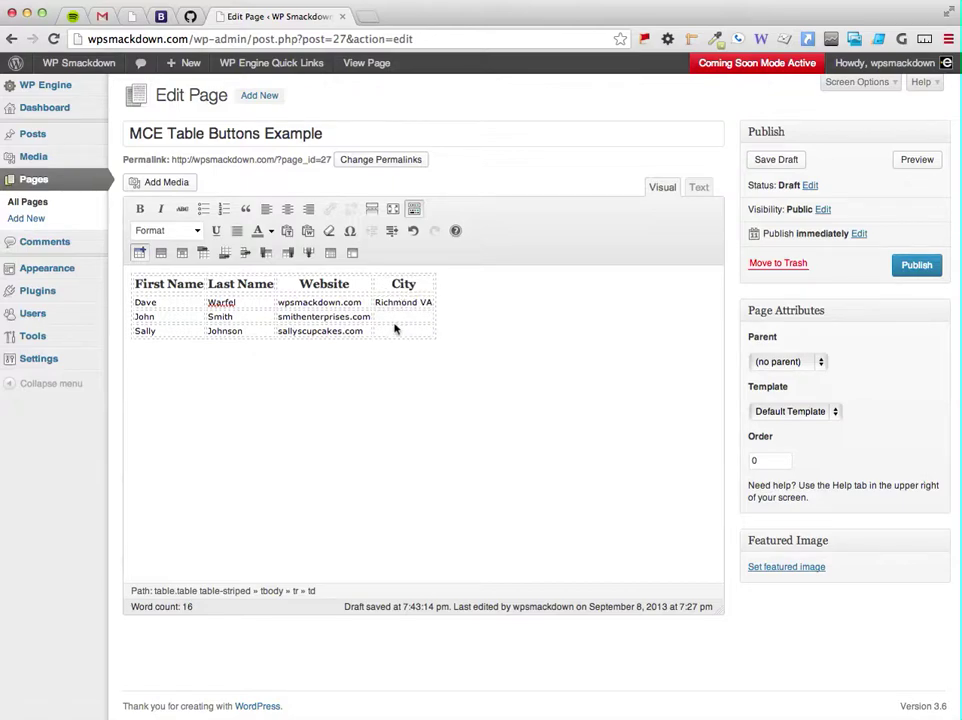
pyautogui.click(391, 284)
pyautogui.click(308, 254)
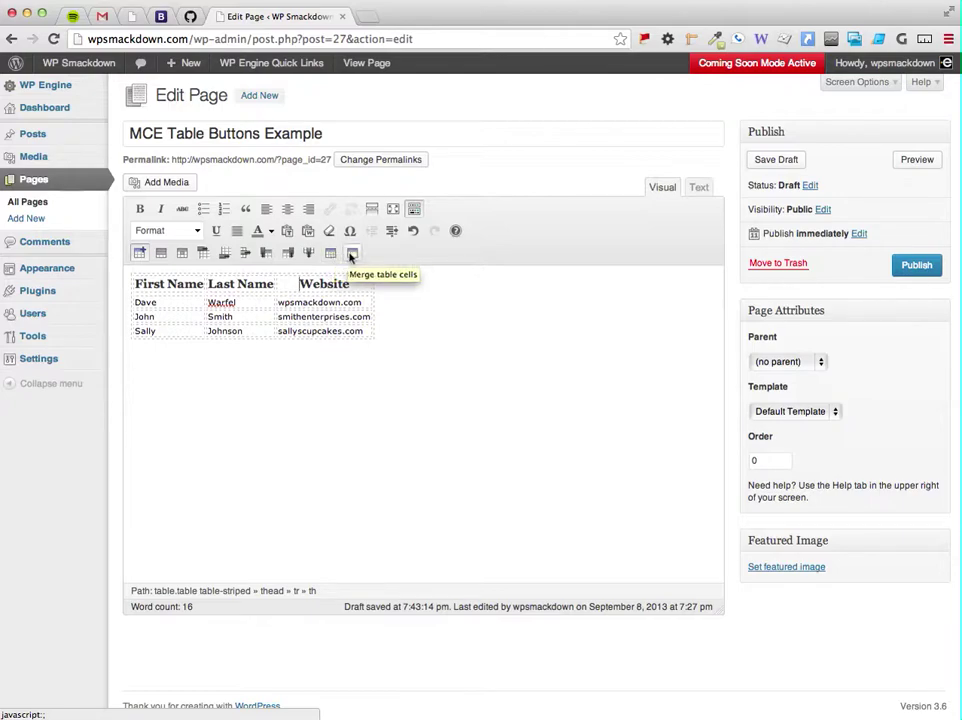
# Step: Merge the third body row's cells into a single cell
pyautogui.click(162, 330)
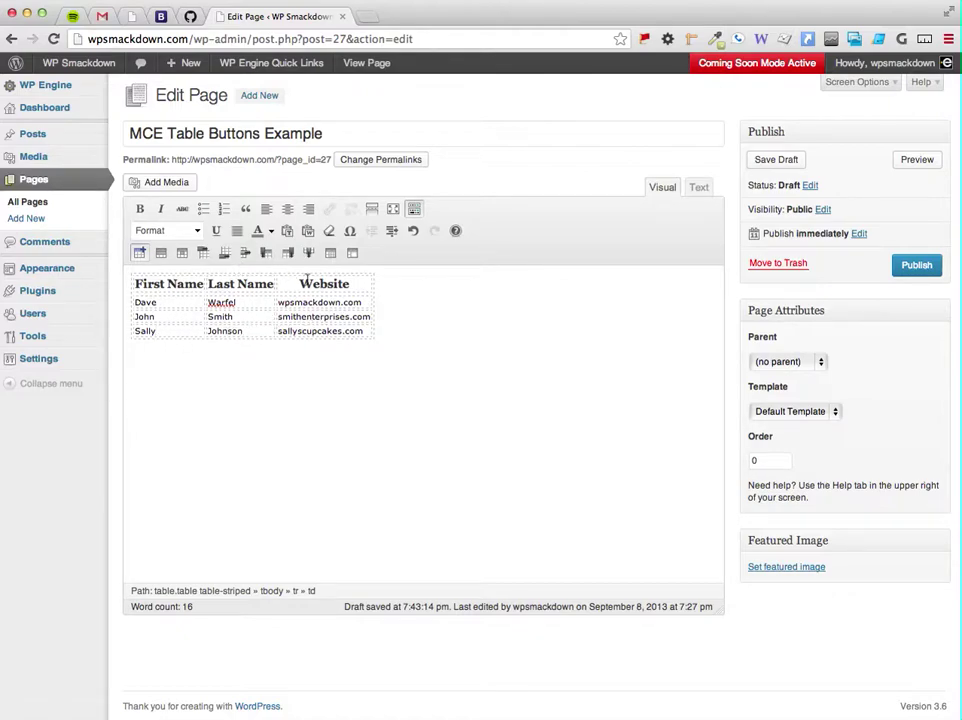
pyautogui.click(352, 254)
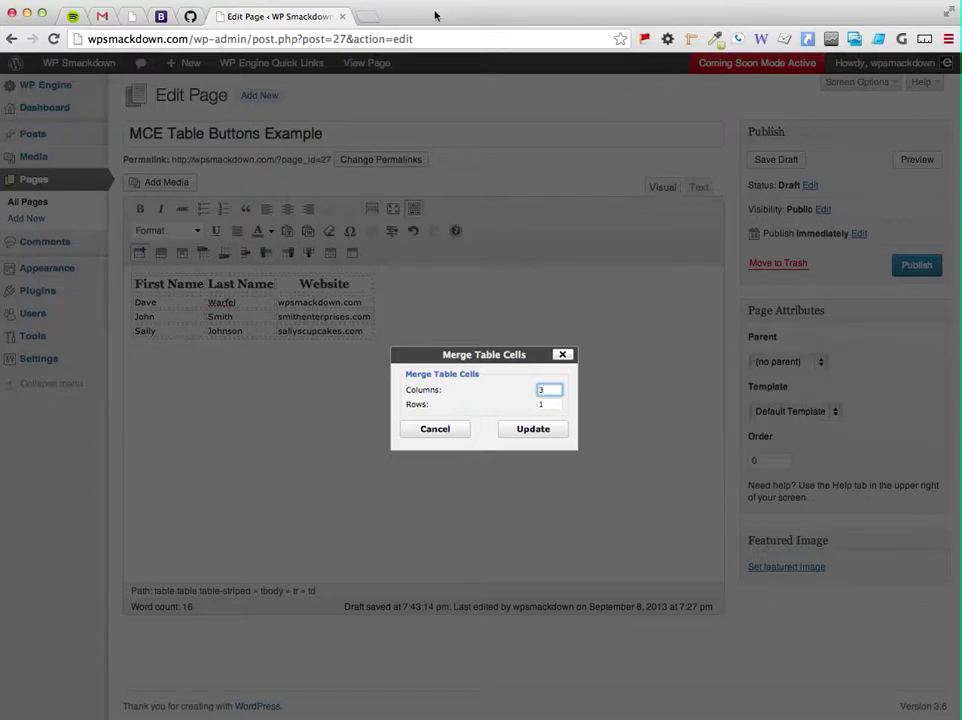
pyautogui.click(533, 429)
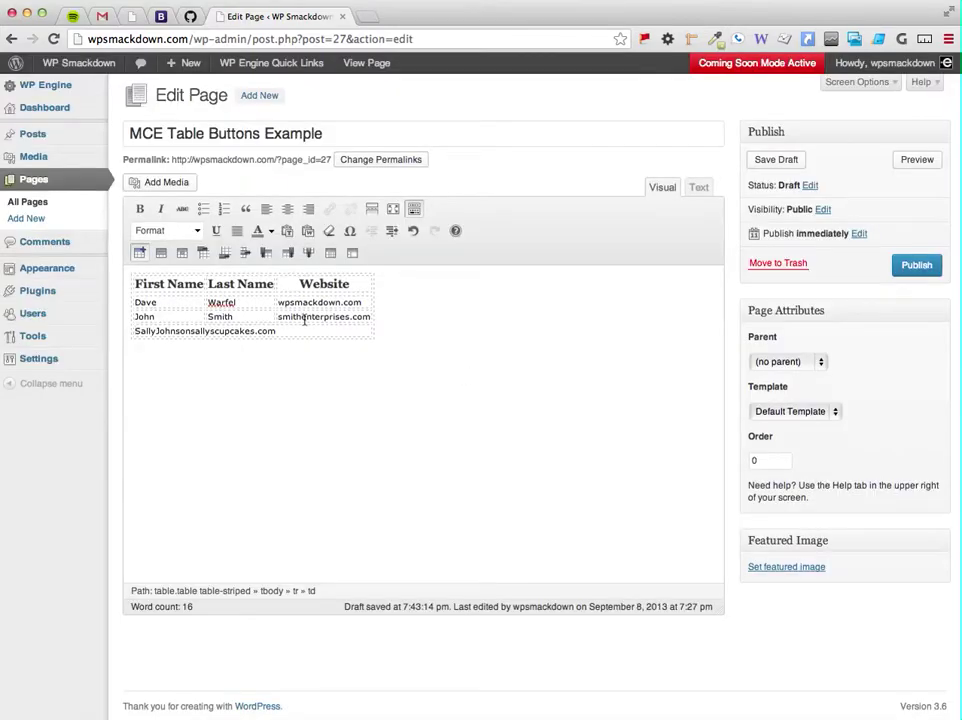
# Step: Insert ' -- ' between the name and the website in the merged cell
pyautogui.moveTo(135, 331); pyautogui.dragTo(347, 330)
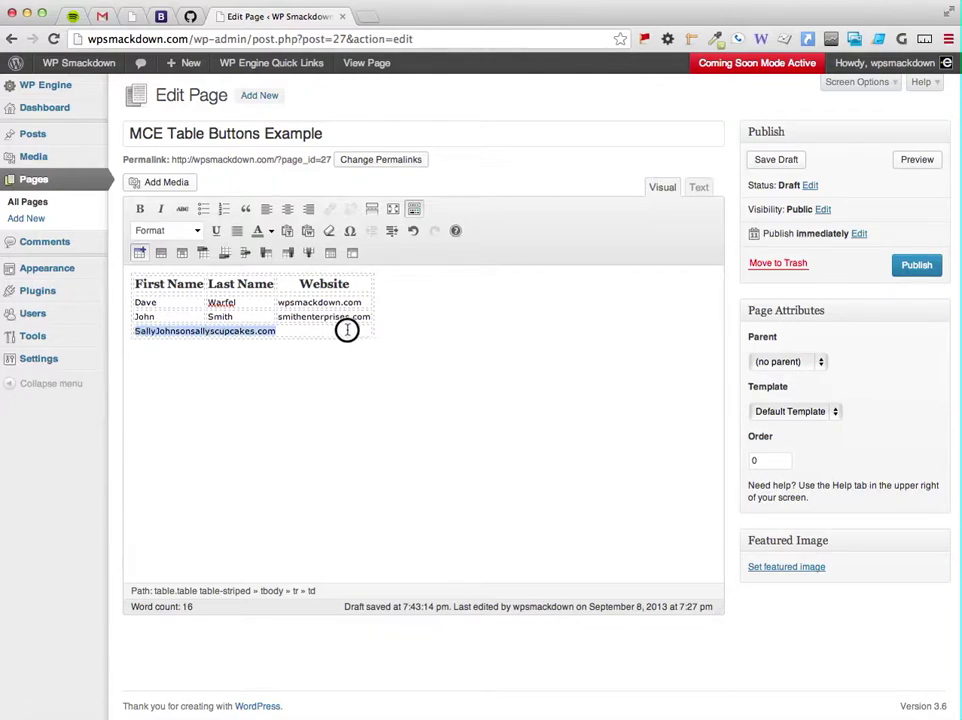
pyautogui.click(352, 331)
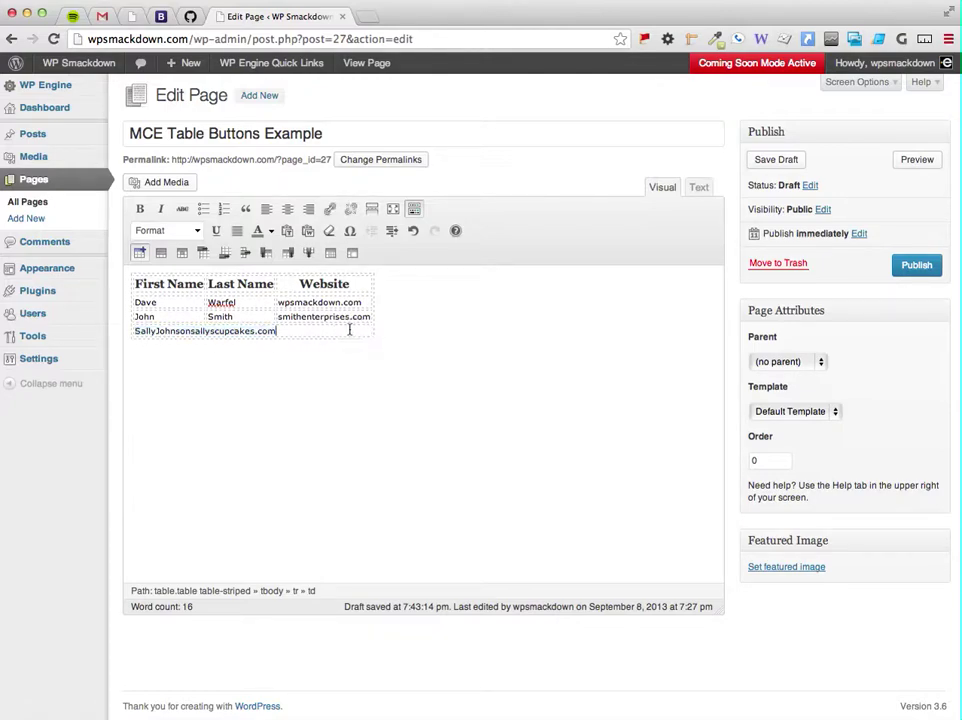
pyautogui.click(157, 331)
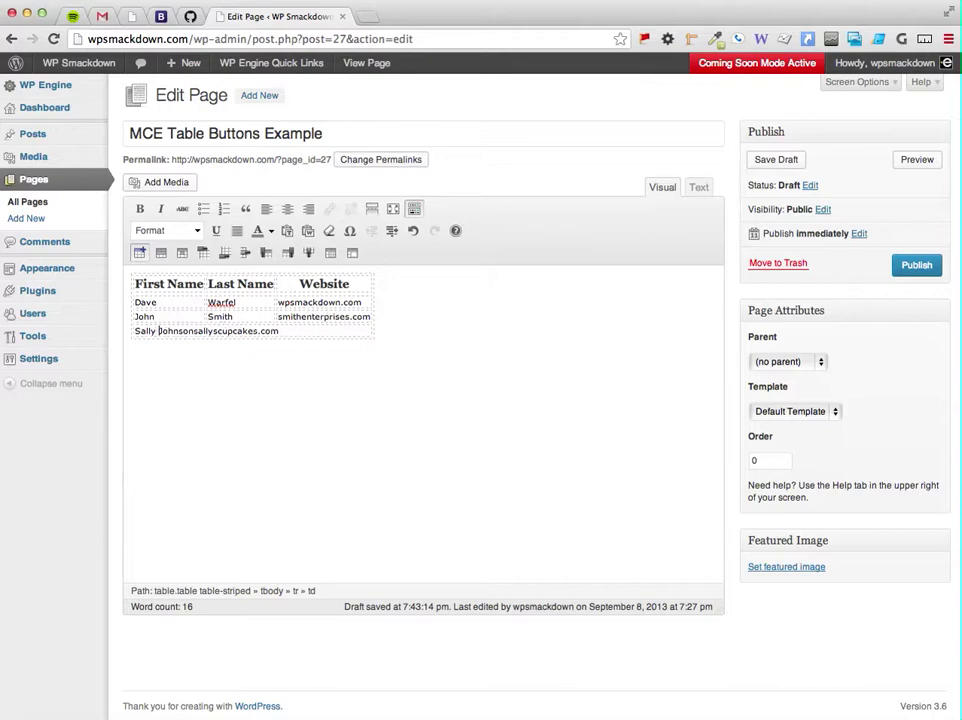
pyautogui.click(193, 331)
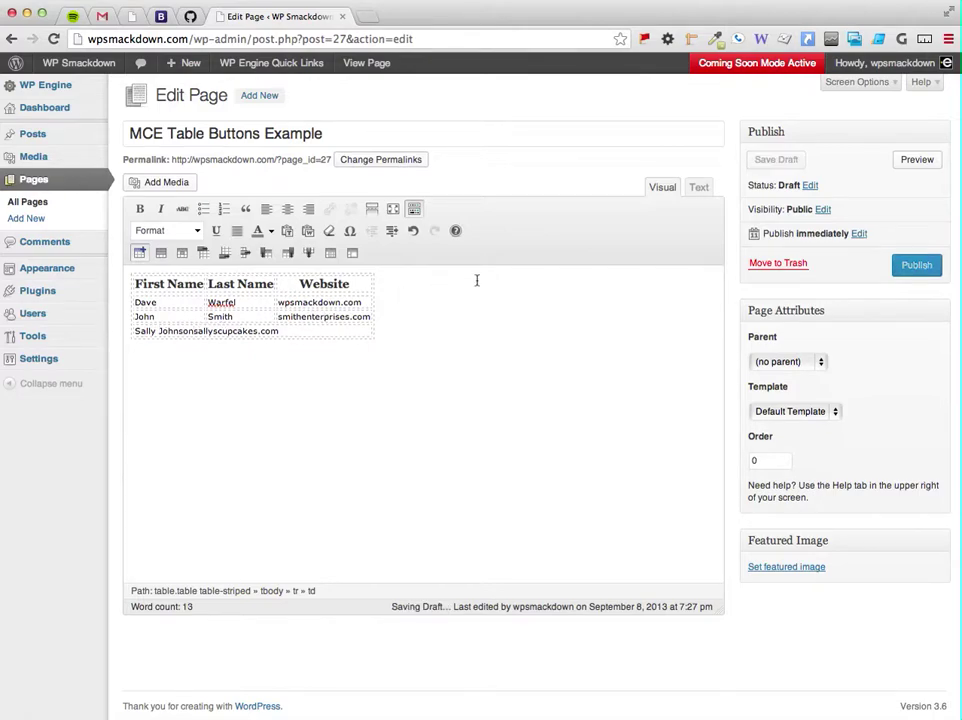
pyautogui.write('--')
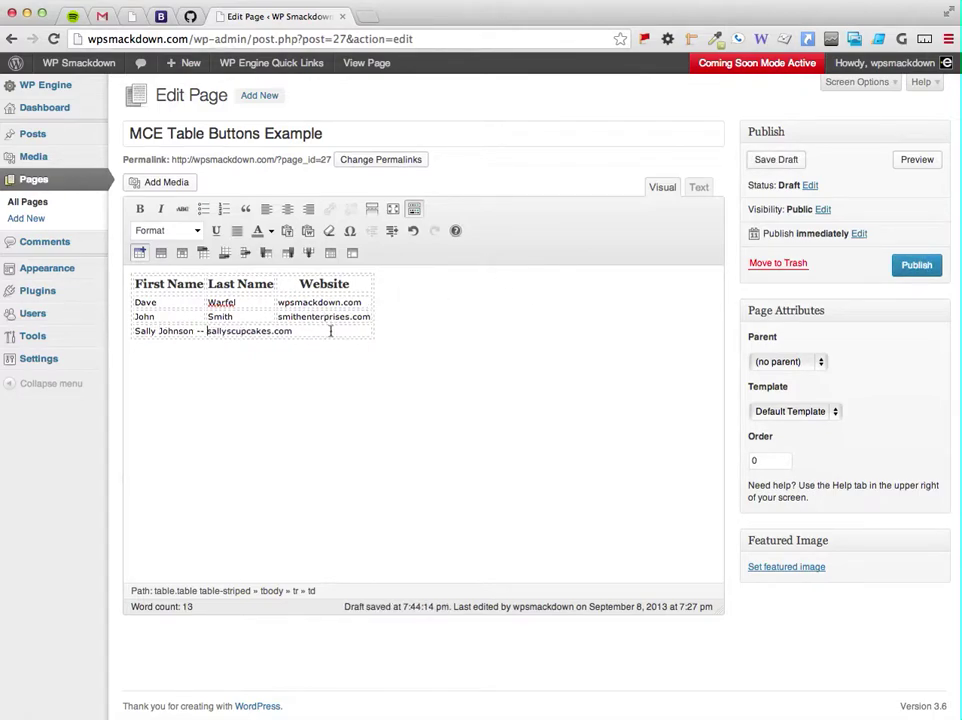
pyautogui.moveTo(300, 331); pyautogui.dragTo(134, 331)
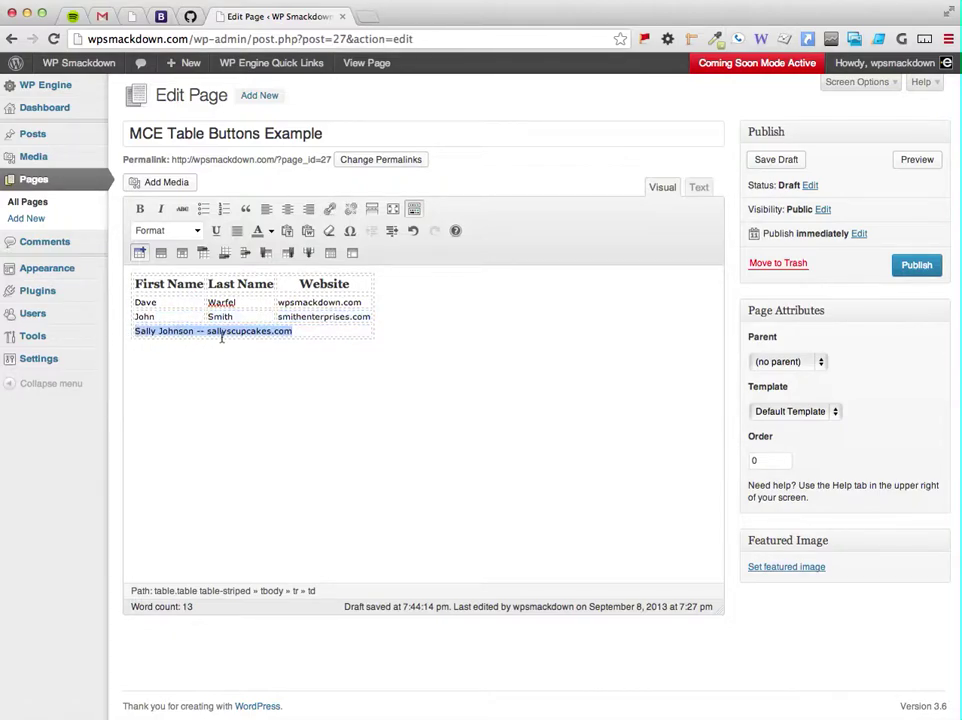
pyautogui.click(311, 332)
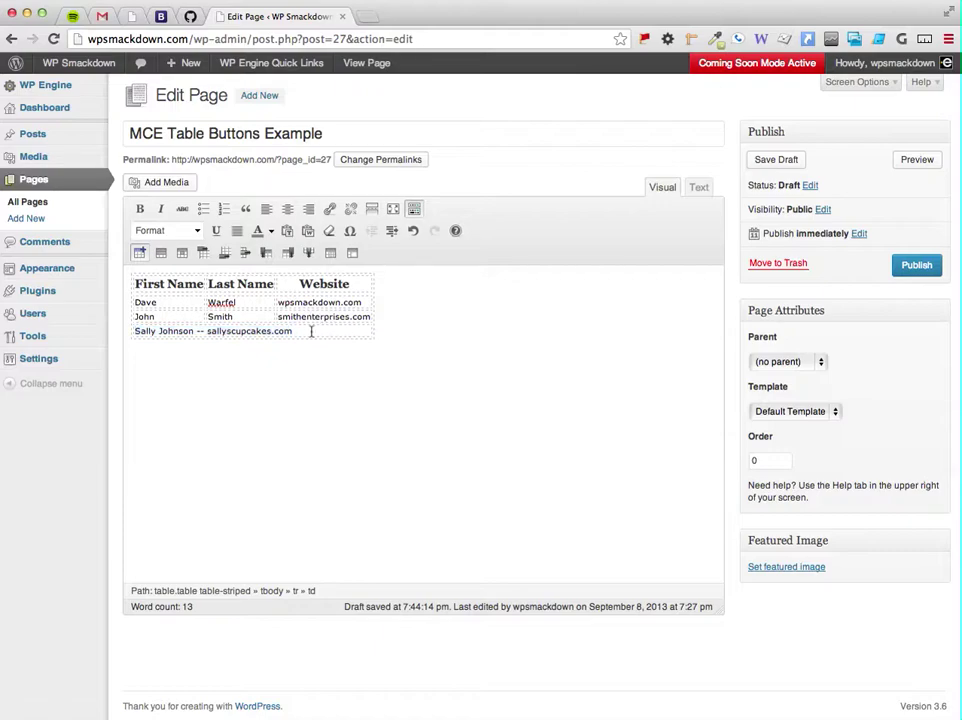
# Step: Split the merged cell and move the last name back into the Last Name column
pyautogui.click(331, 254)
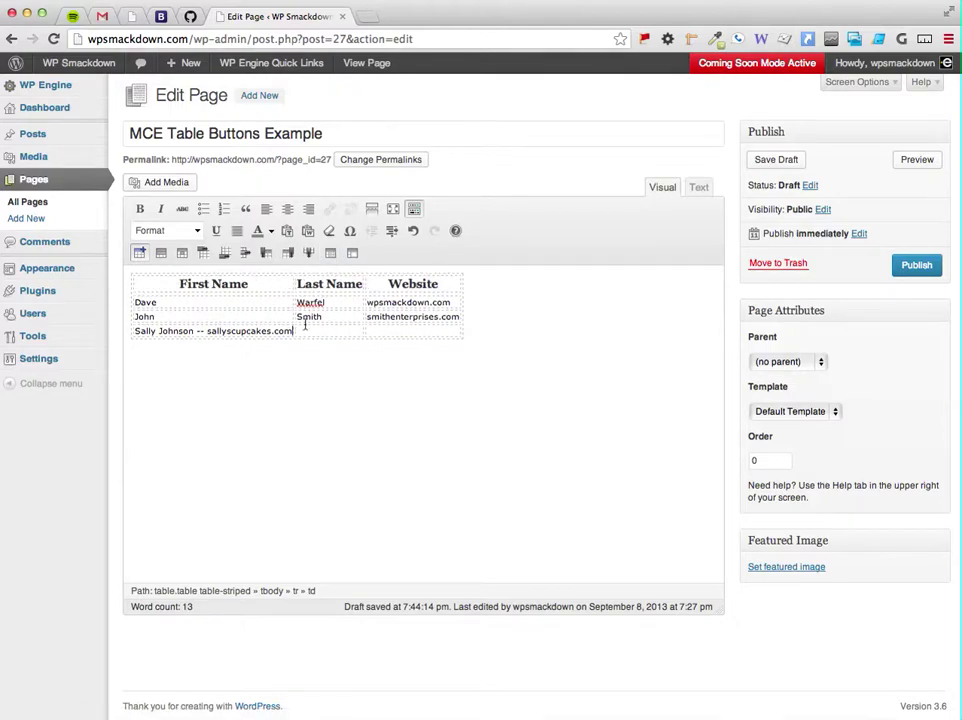
pyautogui.doubleClick(175, 332)
pyautogui.hotkey('ctrl', 'c')
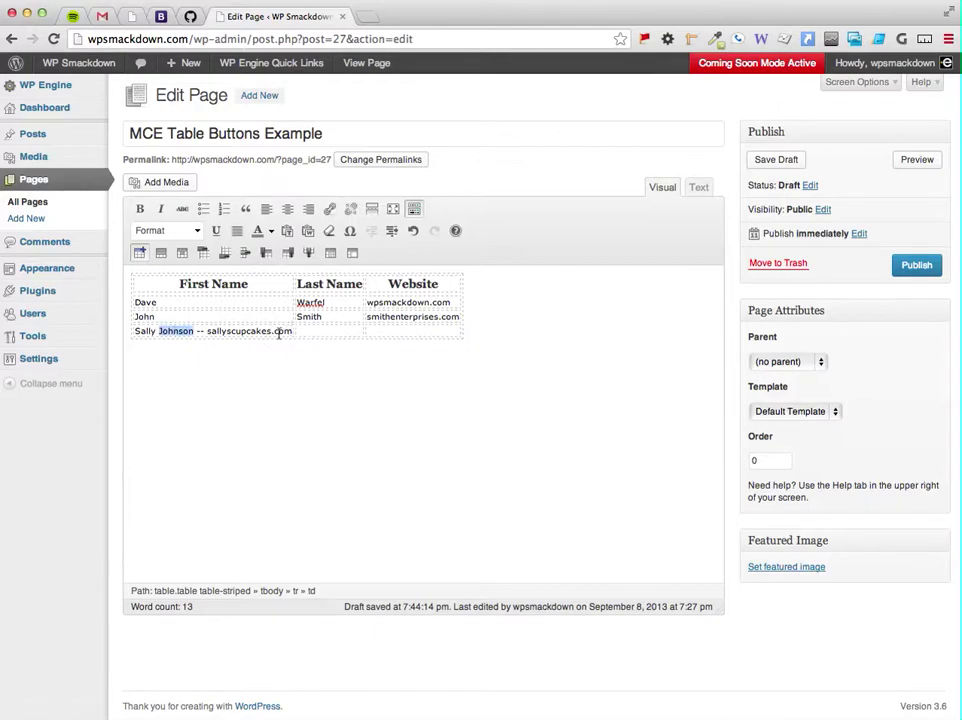
pyautogui.press('BackSpace')
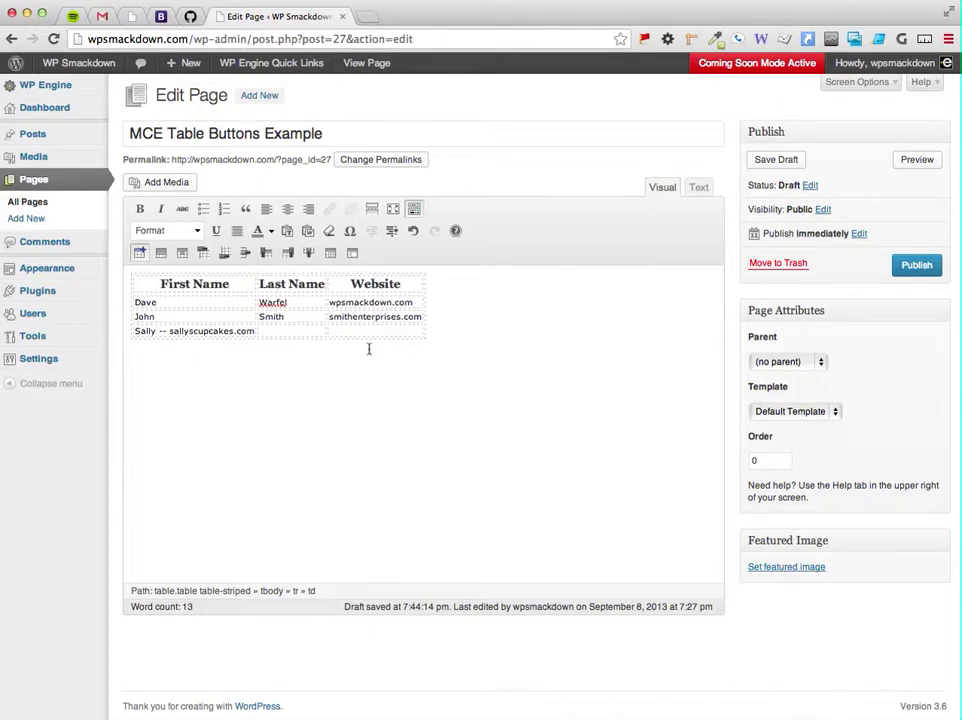
pyautogui.click(296, 330)
pyautogui.hotkey('ctrl', 'v')
# Step: Move sallyscupcakes.com into the Website cell and delete the leftover dashes
pyautogui.doubleClick(187, 332)
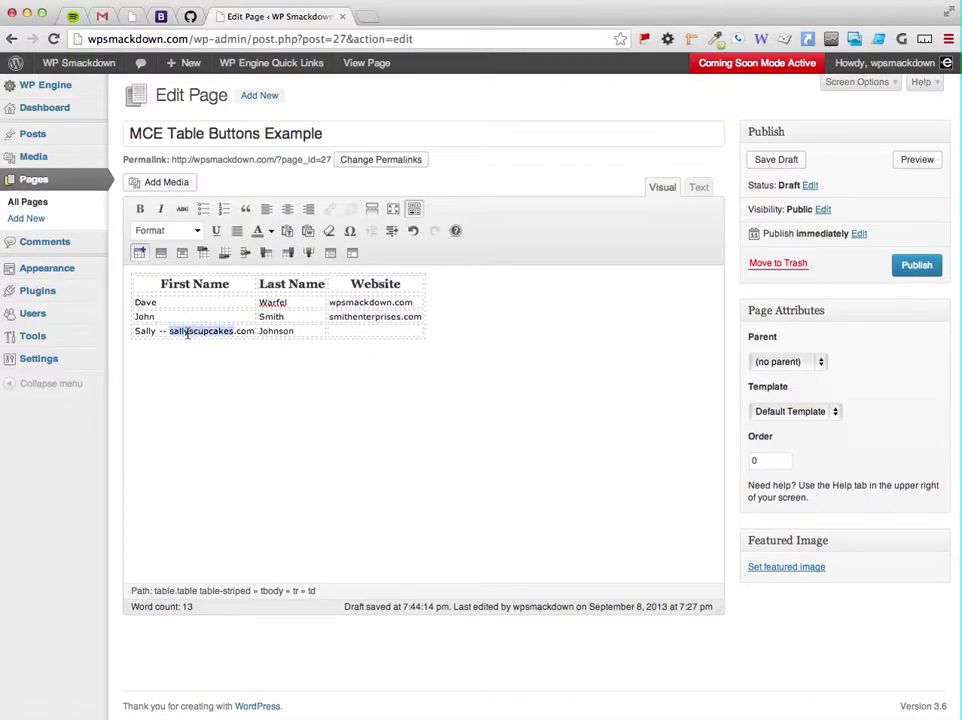
pyautogui.hotkey('shift', 'Right')
pyautogui.hotkey('shift', 'Right')
pyautogui.hotkey('shift', 'Right')
pyautogui.hotkey('shift', 'Right')
pyautogui.hotkey('ctrl', 'x')
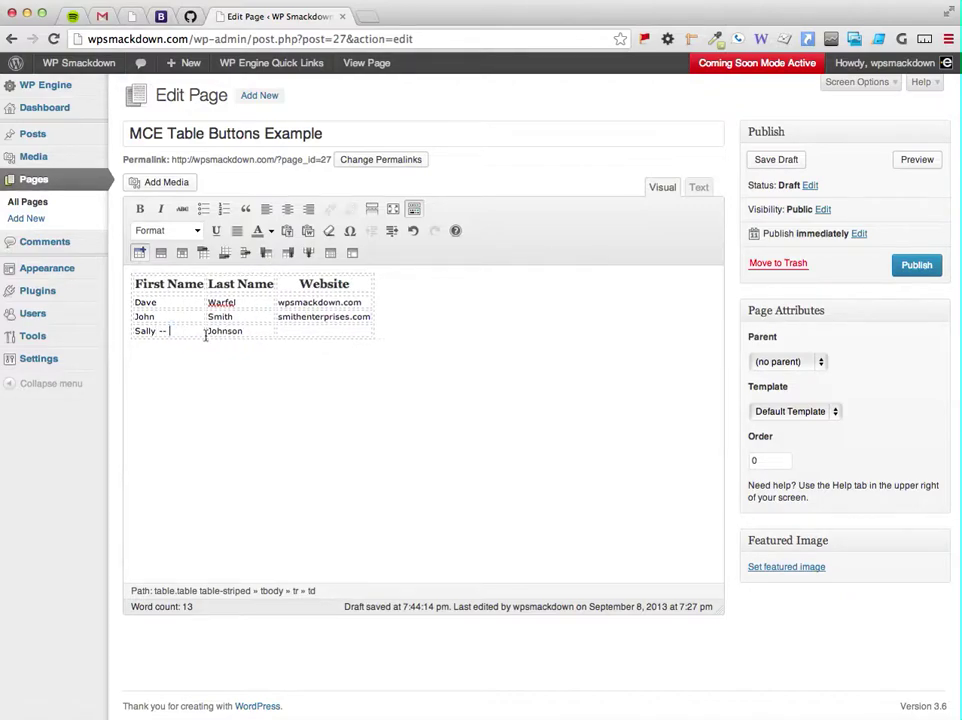
pyautogui.click(301, 331)
pyautogui.hotkey('ctrl', 'v')
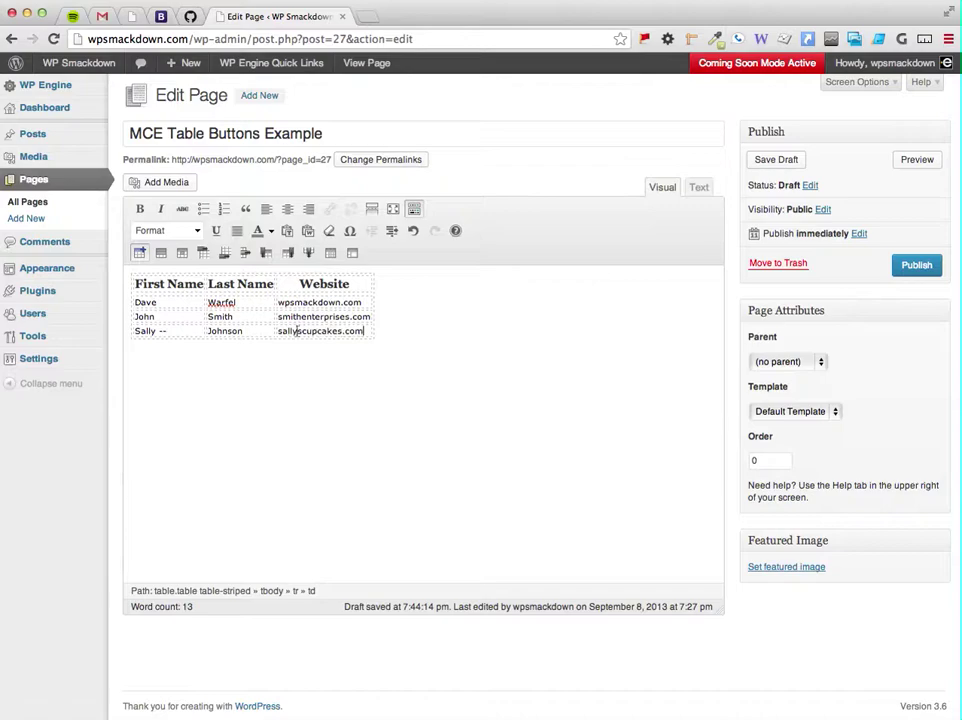
pyautogui.click(184, 330)
pyautogui.press('BackSpace')
pyautogui.press('BackSpace')
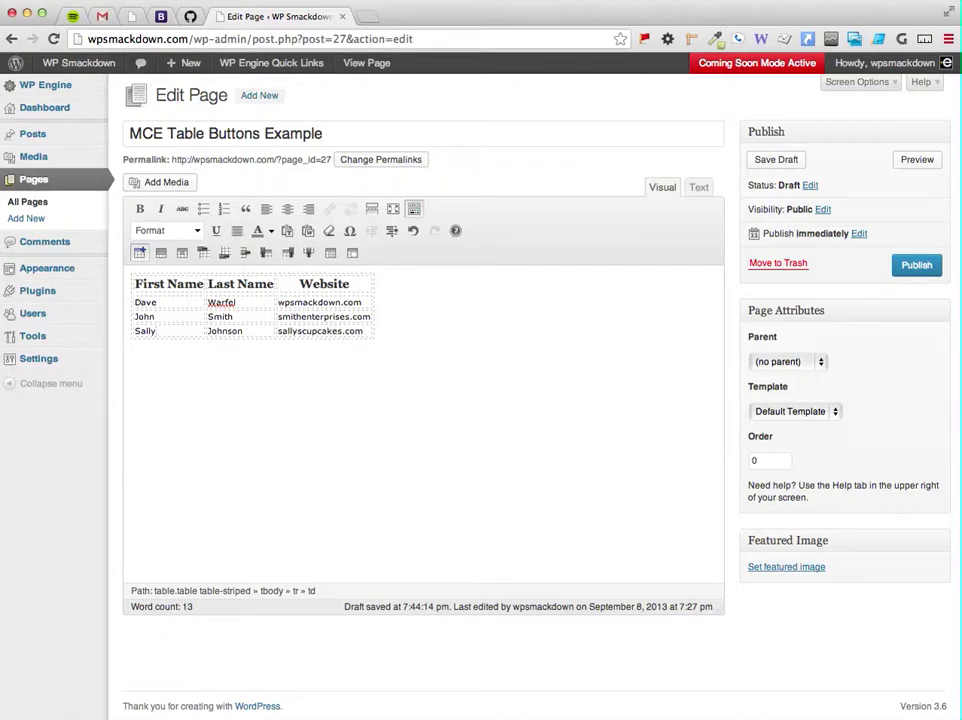